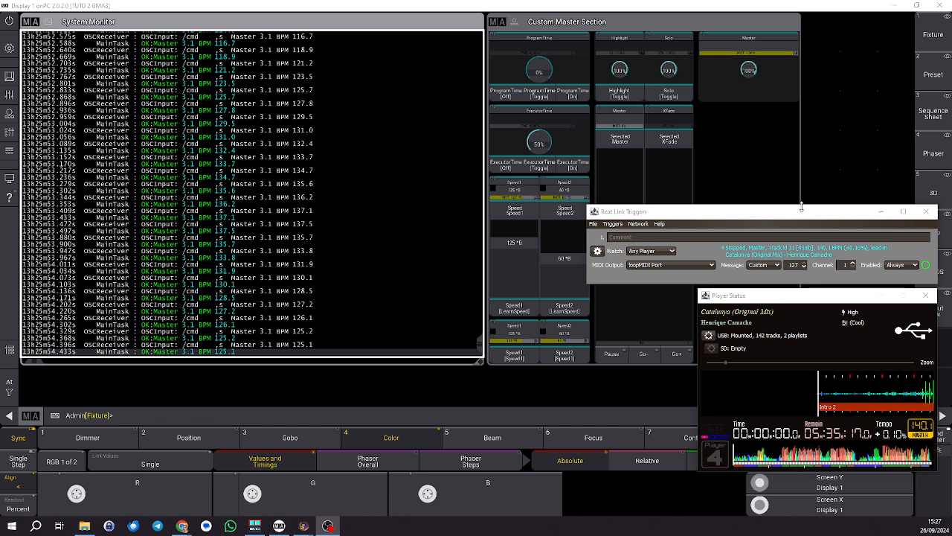
- Close the Player Status window and reposition the Beat Link Triggers window over the Custom Master Section
{"action": "left_click", "coordinate": [774, 214]}
{"action": "mouse_move", "coordinate": [774, 214]}
{"action": "left_mouse_down"}
{"action": "mouse_move", "coordinate": [773, 204]}
{"action": "mouse_move", "coordinate": [773, 217]}
{"action": "left_mouse_up"}
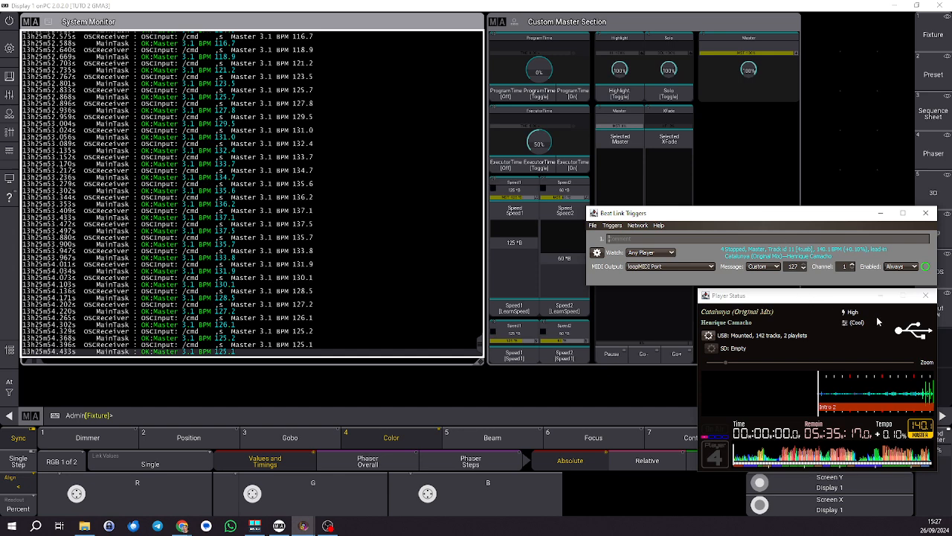
{"action": "left_click", "coordinate": [926, 295]}
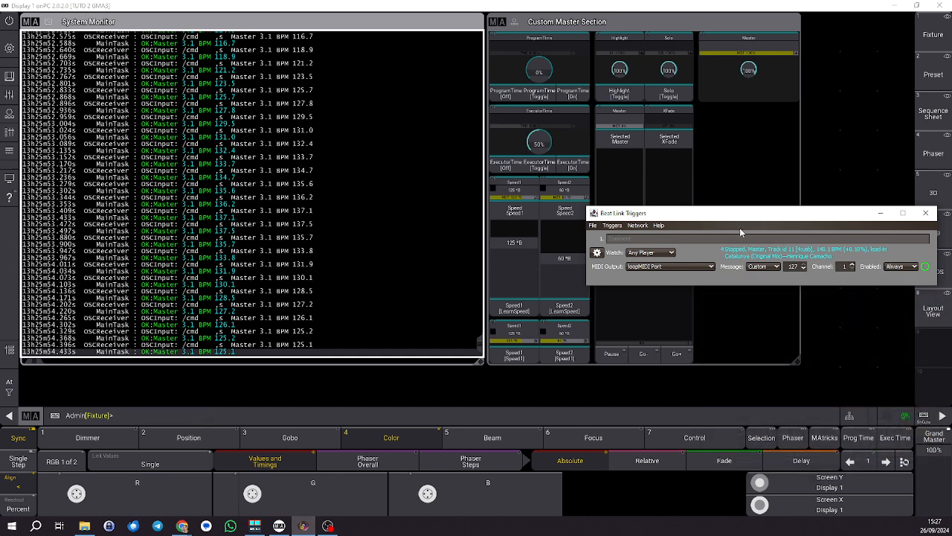
{"action": "left_click_drag", "start_coordinate": [762, 218], "coordinate": [738, 244]}
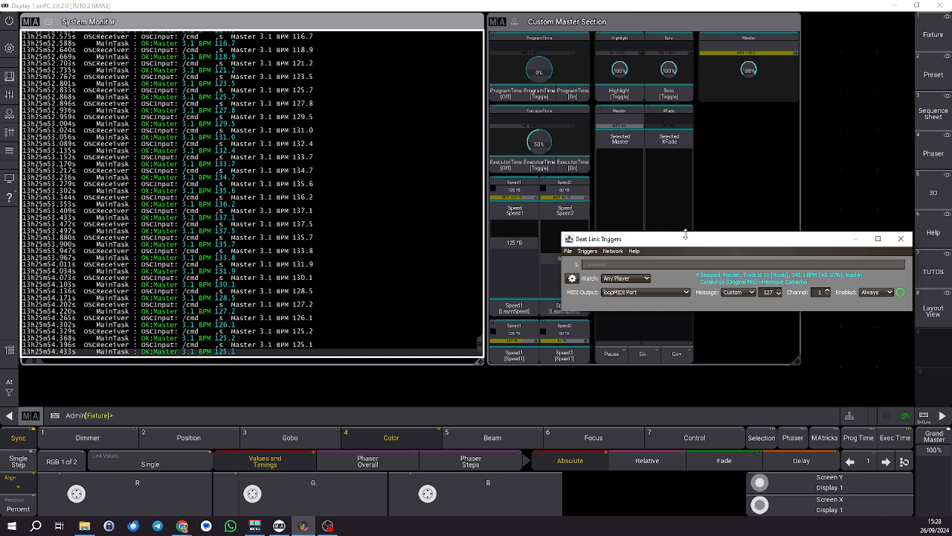
{"action": "mouse_move", "coordinate": [735, 242]}
{"action": "left_mouse_down"}
{"action": "mouse_move", "coordinate": [685, 206]}
{"action": "mouse_move", "coordinate": [694, 216]}
{"action": "mouse_move", "coordinate": [733, 203]}
{"action": "mouse_move", "coordinate": [732, 241]}
{"action": "left_mouse_up"}
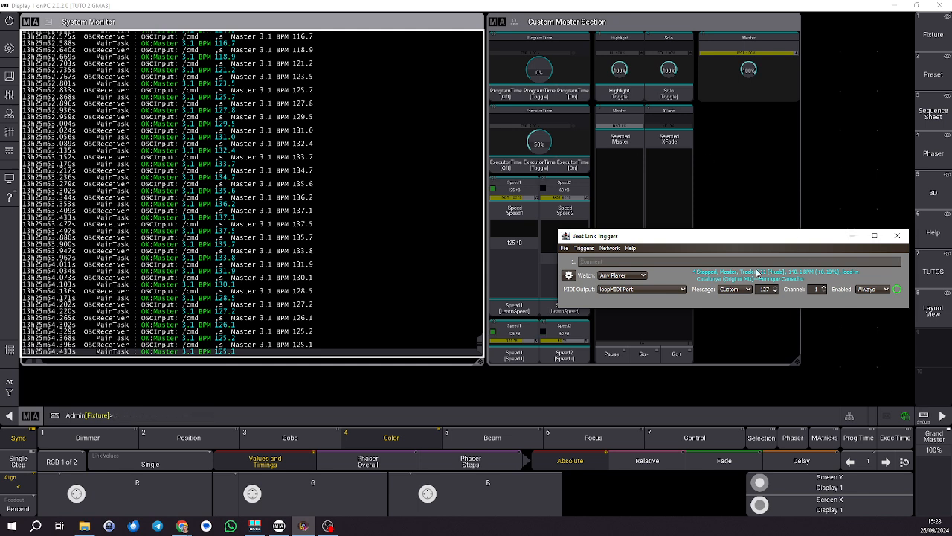
{"action": "left_click_drag", "start_coordinate": [758, 242], "coordinate": [739, 244]}
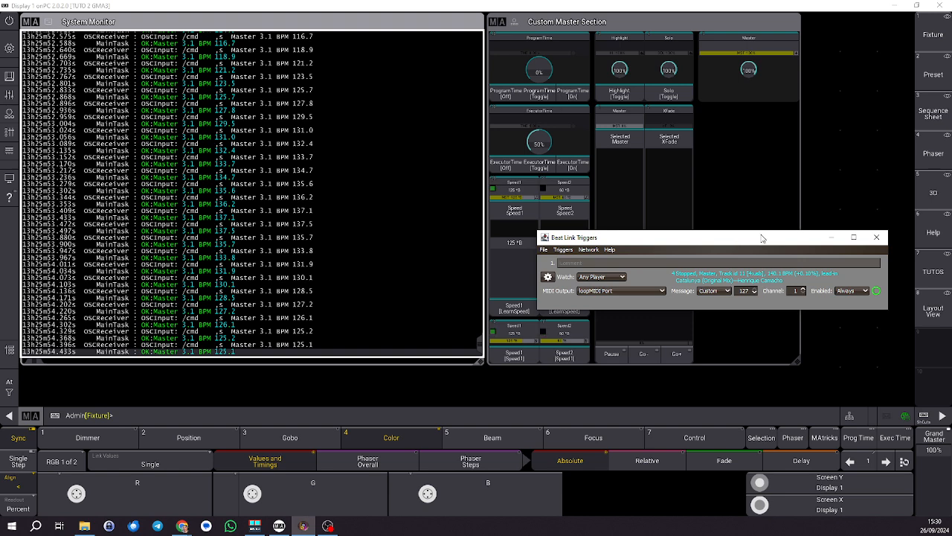
- Close Beat Link Triggers and minimize the lighting console and browser windows to clear the desktop
{"action": "left_click", "coordinate": [876, 238]}
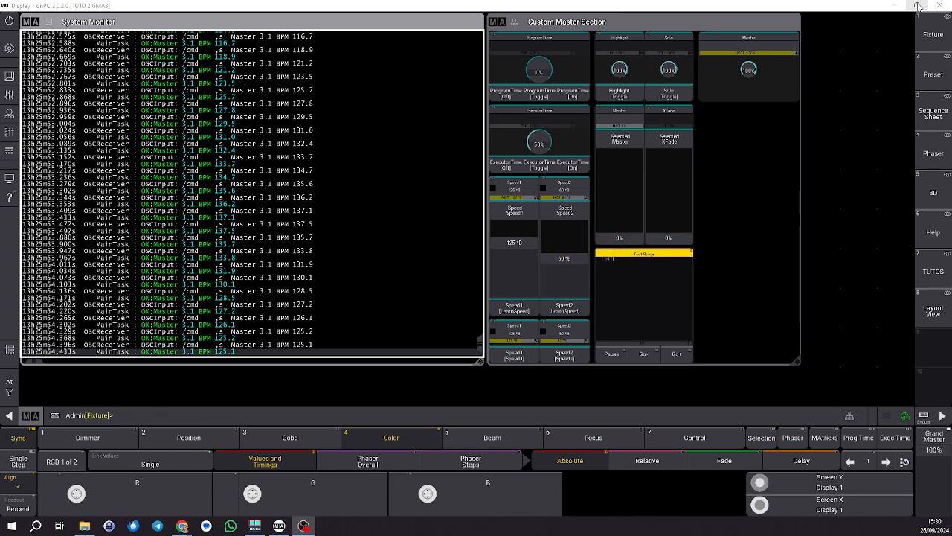
{"action": "left_click", "coordinate": [892, 9]}
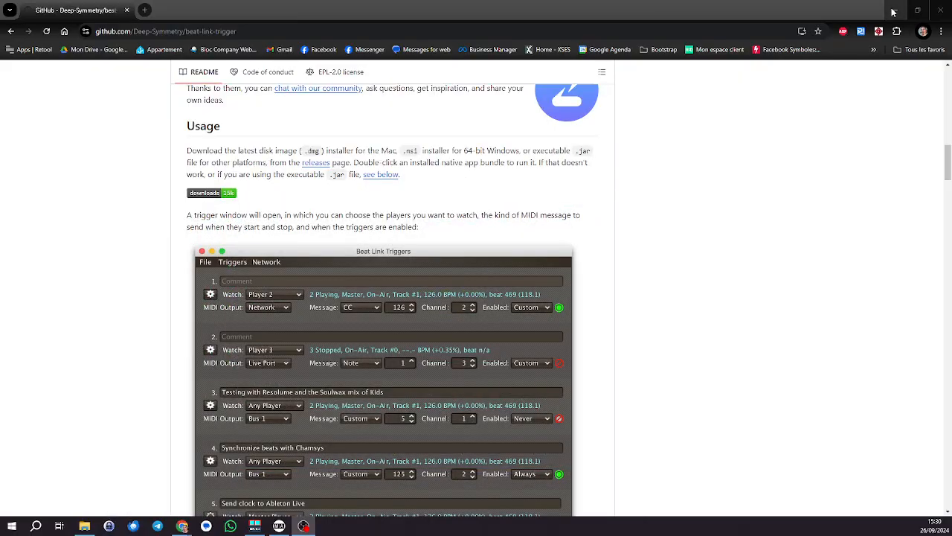
{"action": "left_click", "coordinate": [893, 11]}
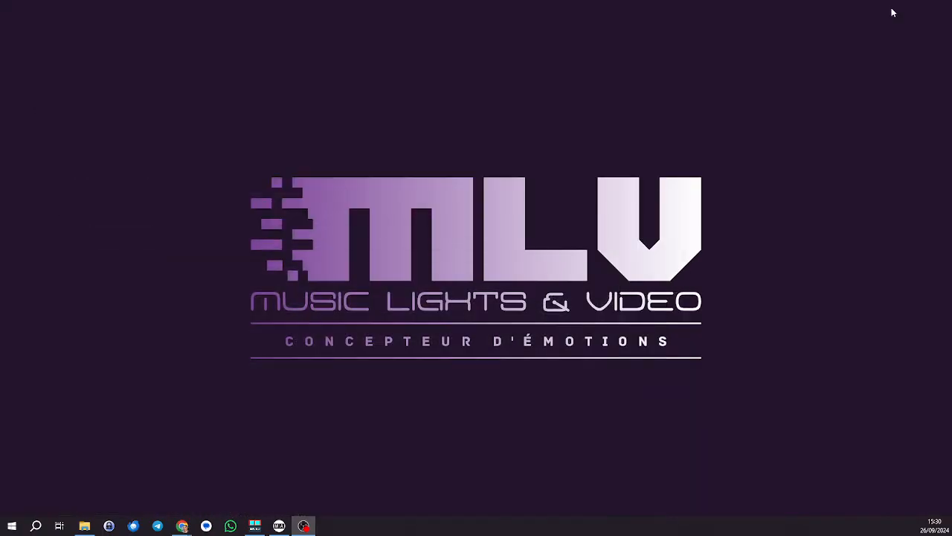
- Search the computer for "beat" and launch the Beat Link Trigger application
{"action": "left_click", "coordinate": [12, 527]}
{"action": "type", "text": "beau"}
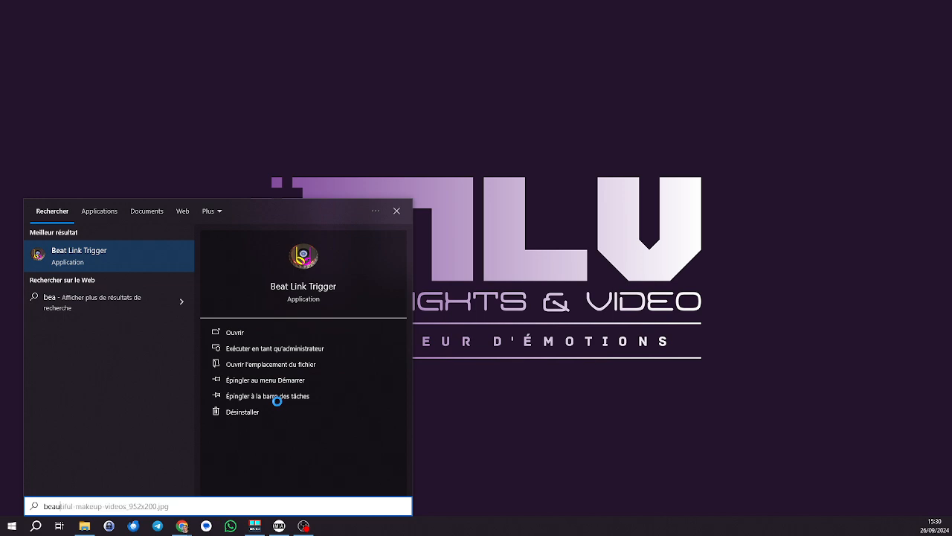
{"action": "key", "text": "BackSpace"}
{"action": "type", "text": "t"}
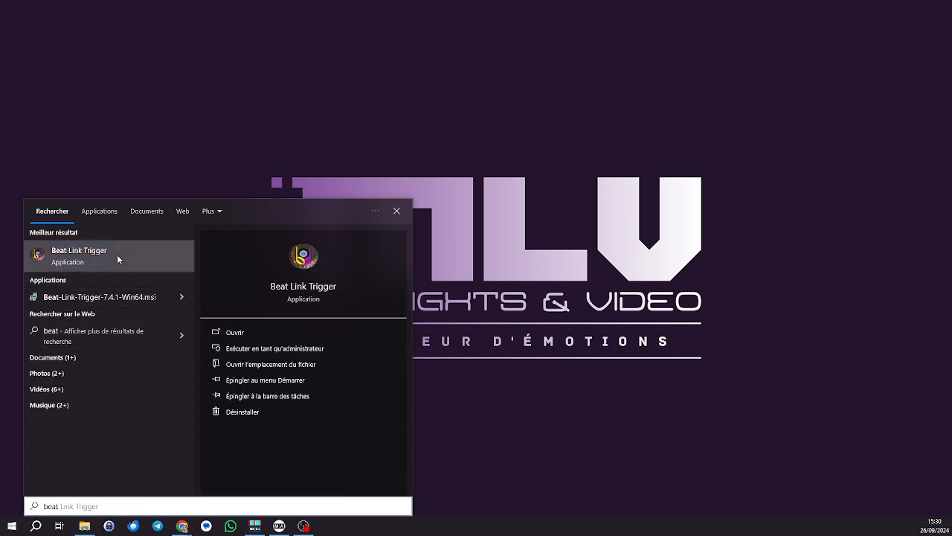
{"action": "left_click", "coordinate": [116, 254]}
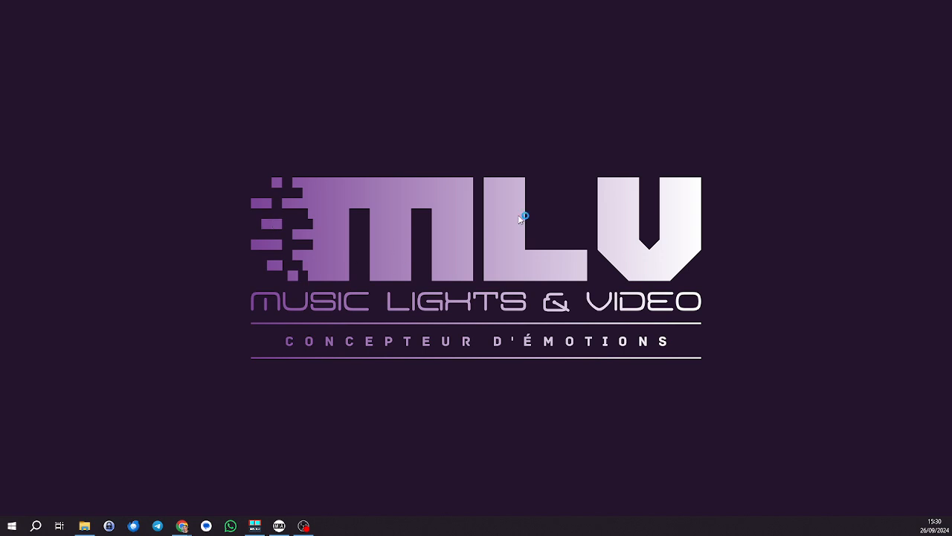
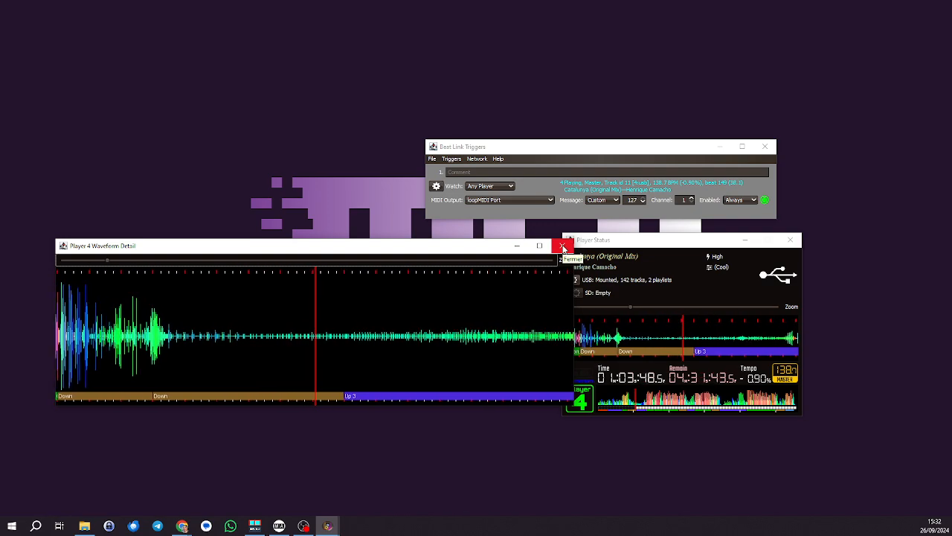
- Close the Player 4 Waveform Detail window and arrange Beat Link Triggers just above the Player Status window
{"action": "left_click", "coordinate": [563, 248]}
{"action": "left_click_drag", "start_coordinate": [673, 243], "coordinate": [725, 282]}
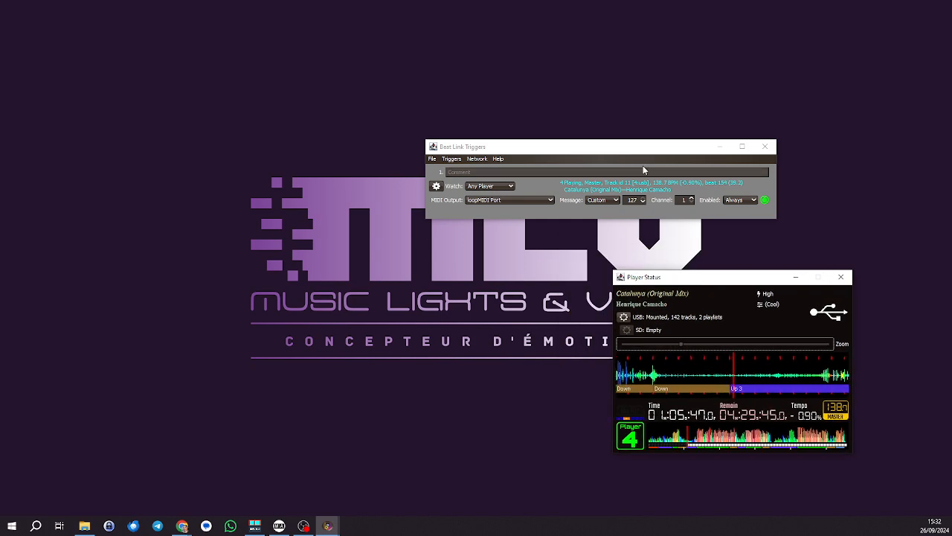
{"action": "left_click_drag", "start_coordinate": [640, 151], "coordinate": [716, 199]}
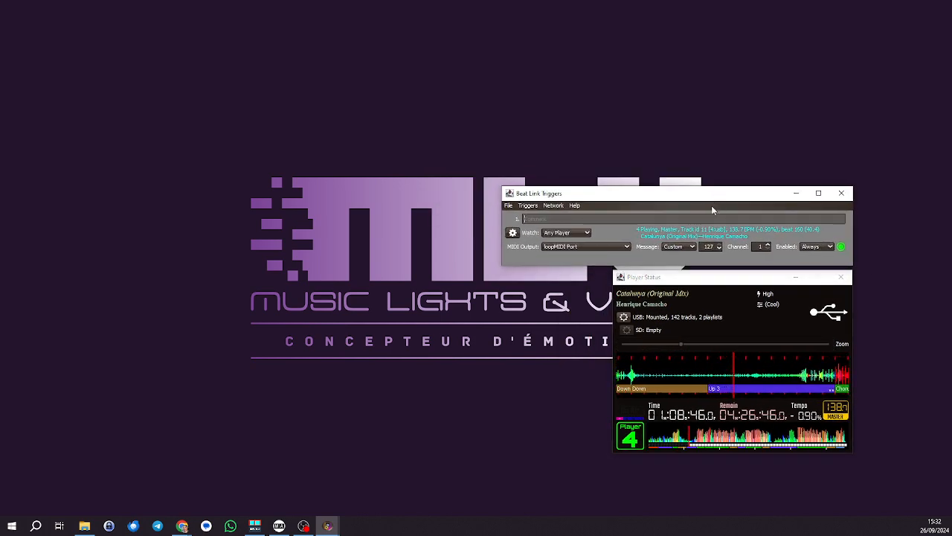
- Switch to grandMA3 onPC, close the Player Status window and place Beat Link Triggers over the lower part of the Custom Master Section
{"action": "left_click", "coordinate": [280, 528]}
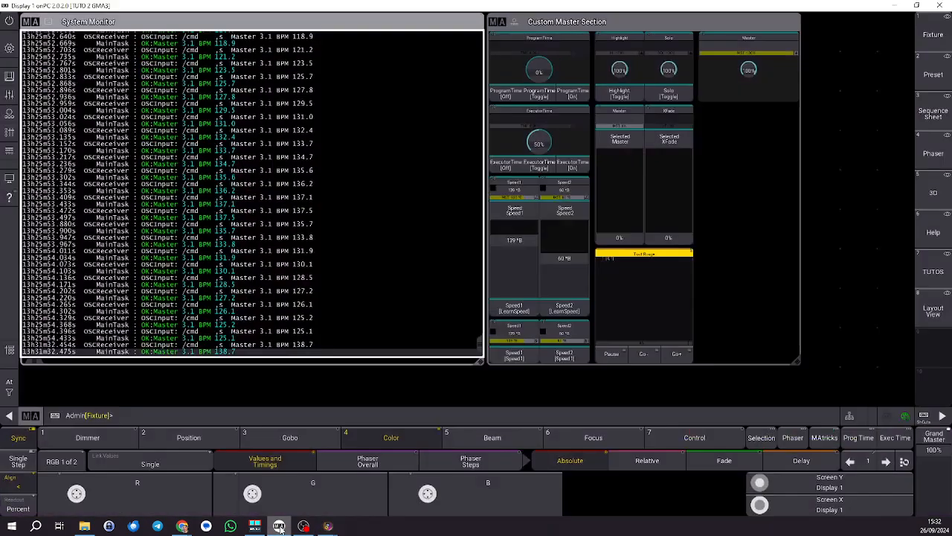
{"action": "mouse_move", "coordinate": [328, 526]}
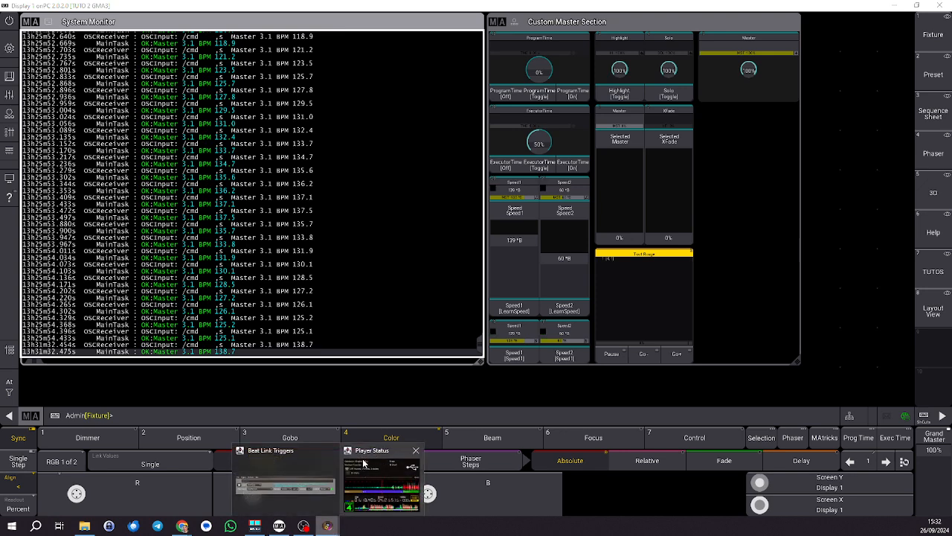
{"action": "left_click", "coordinate": [411, 487]}
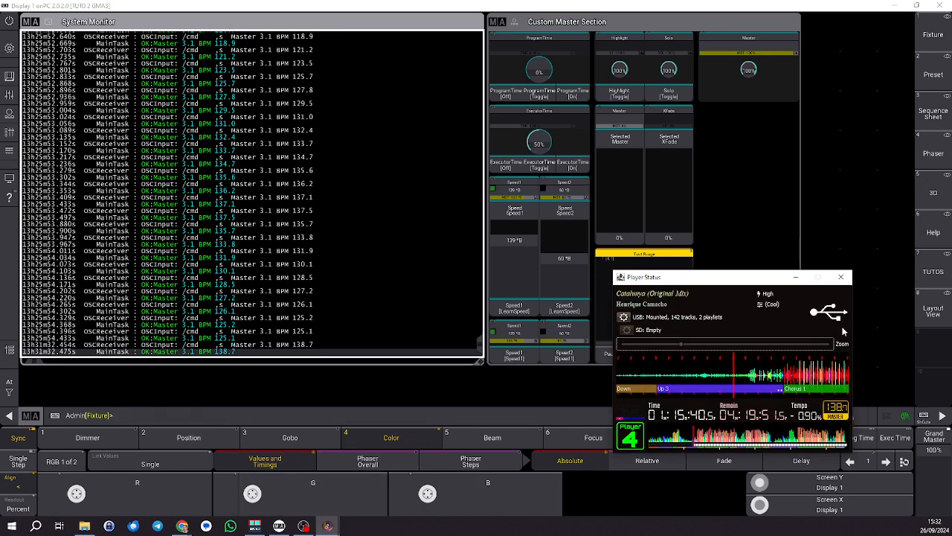
{"action": "left_click", "coordinate": [841, 277]}
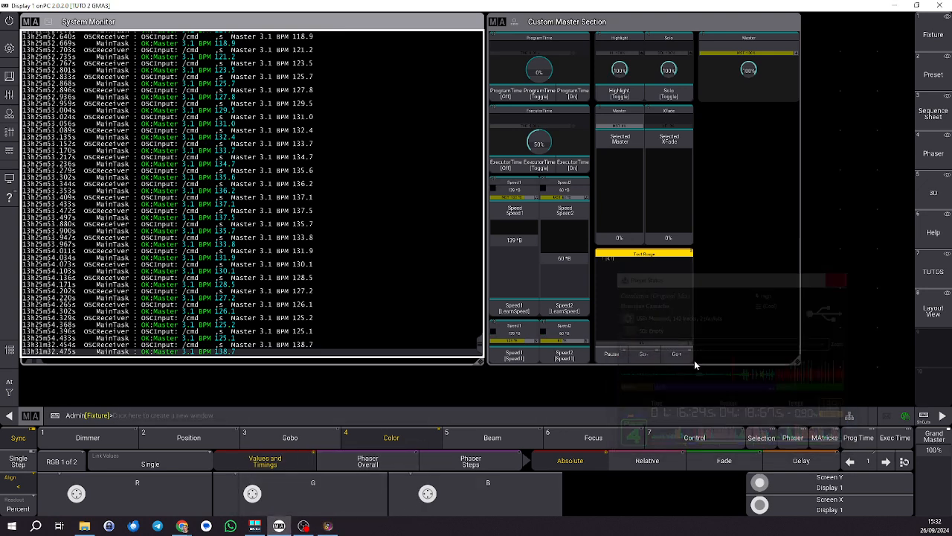
{"action": "left_click", "coordinate": [328, 526]}
{"action": "left_click_drag", "start_coordinate": [656, 198], "coordinate": [690, 291]}
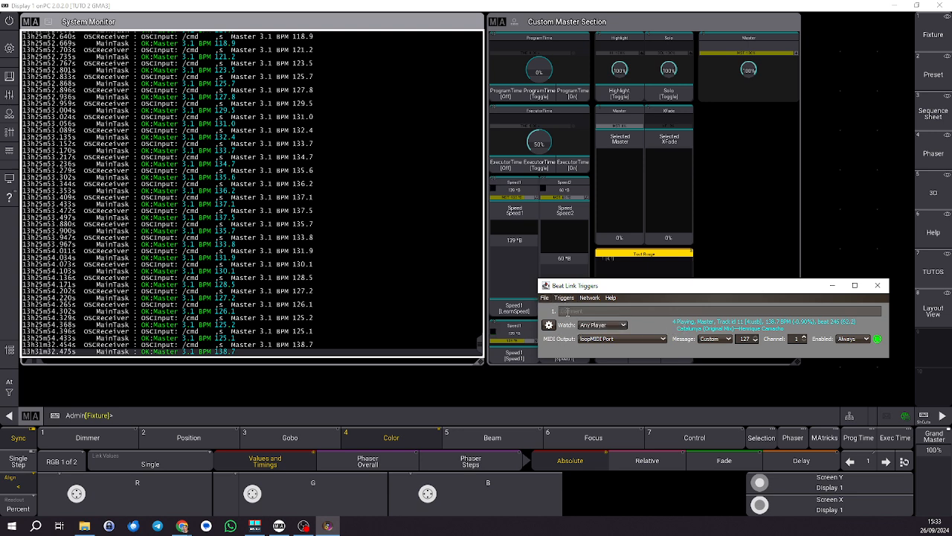
- Add two new triggers below trigger 1 and move the Beat Link Triggers window so all three fit
{"action": "left_click", "coordinate": [558, 299]}
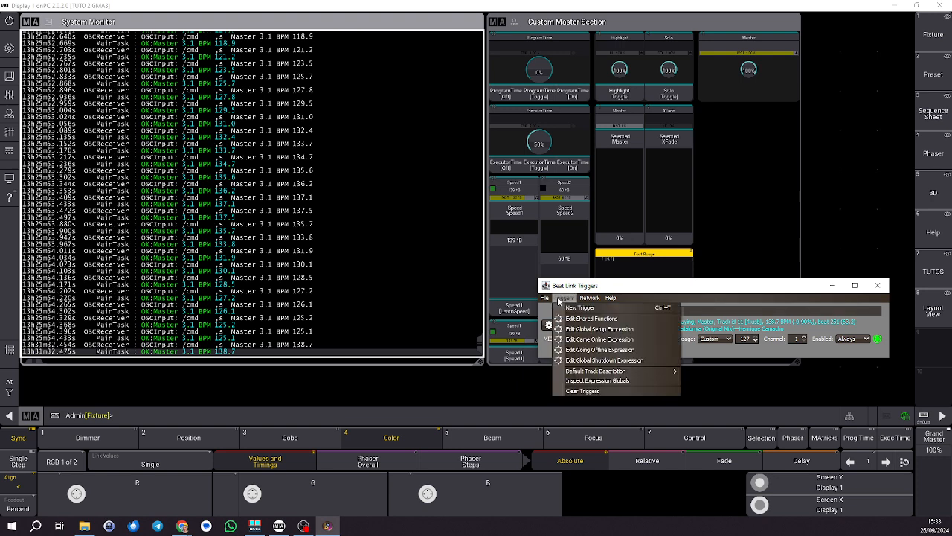
{"action": "left_click", "coordinate": [575, 309]}
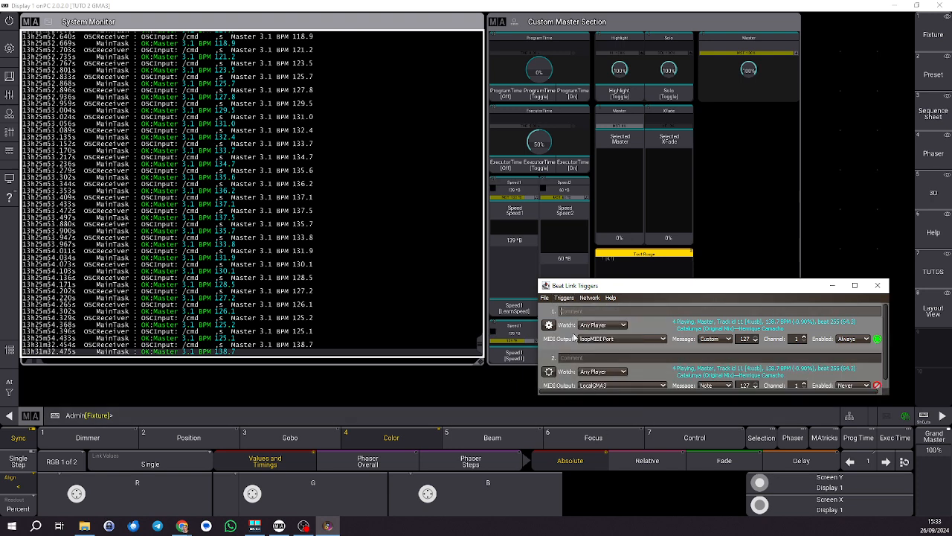
{"action": "left_click", "coordinate": [565, 298]}
{"action": "left_click", "coordinate": [575, 308]}
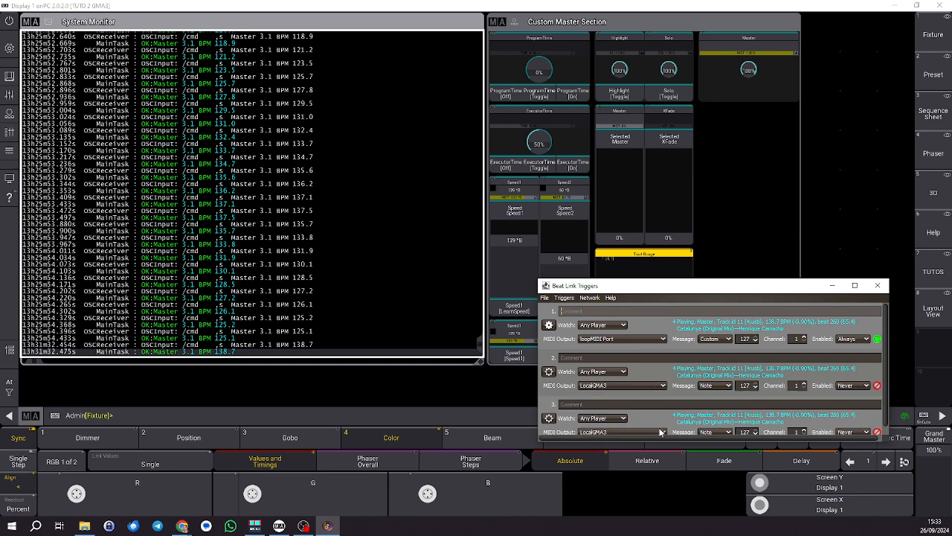
{"action": "left_click_drag", "start_coordinate": [737, 280], "coordinate": [737, 200]}
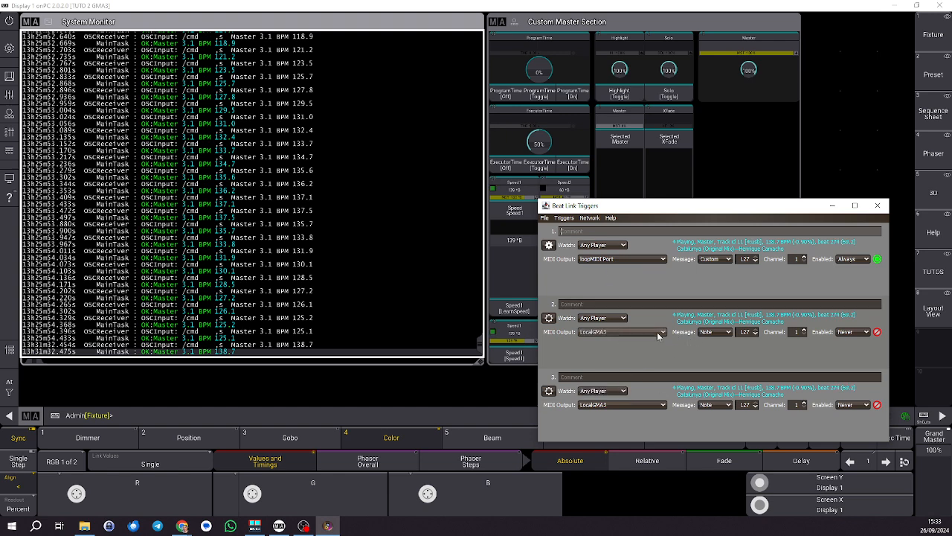
- Delete triggers 3 and 2, keeping only trigger 1 in the list
{"action": "left_click", "coordinate": [564, 217]}
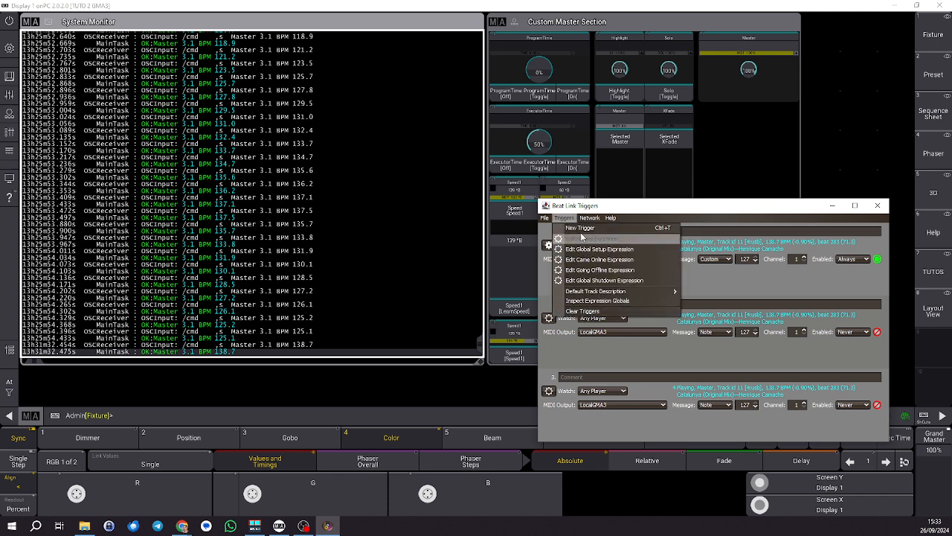
{"action": "right_click", "coordinate": [655, 399]}
{"action": "right_click", "coordinate": [655, 392]}
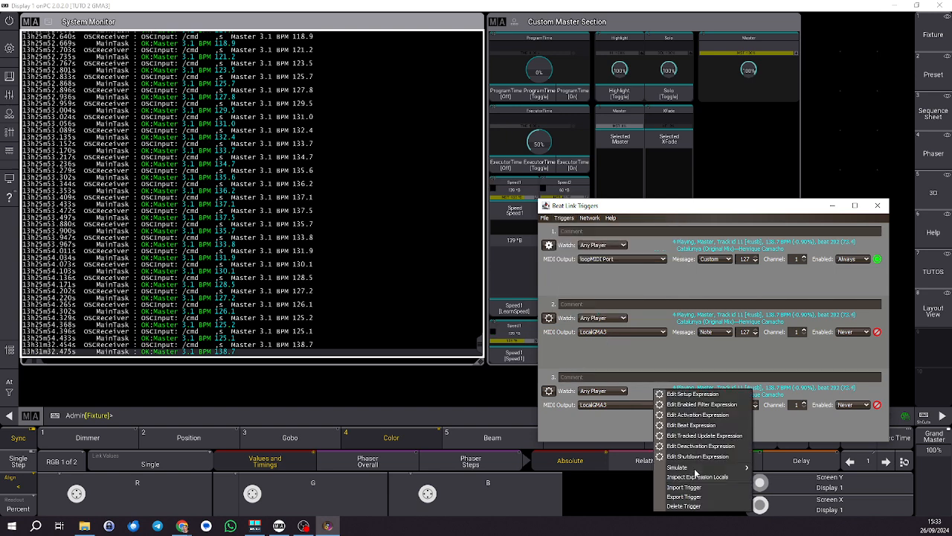
{"action": "left_click", "coordinate": [685, 505]}
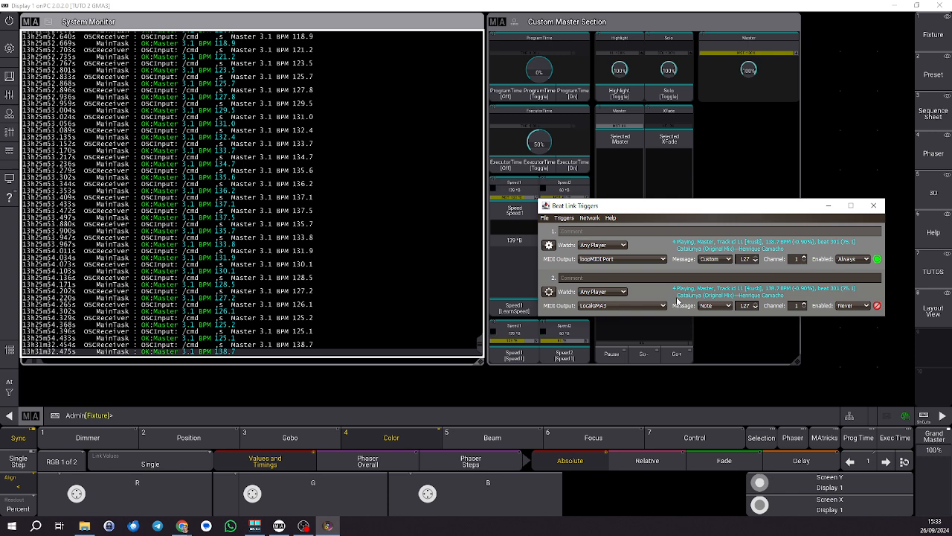
{"action": "right_click", "coordinate": [677, 301]}
{"action": "left_click", "coordinate": [709, 418]}
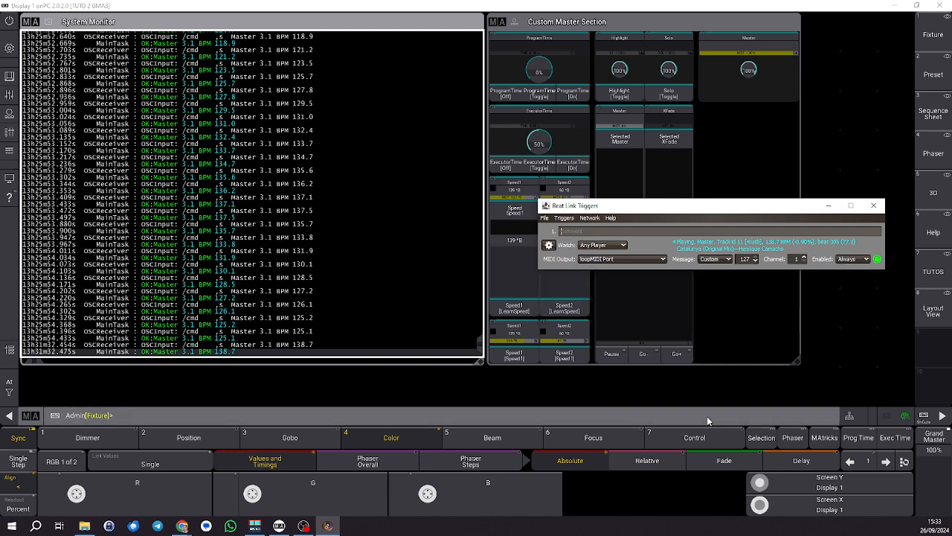
{"action": "right_click", "coordinate": [681, 251]}
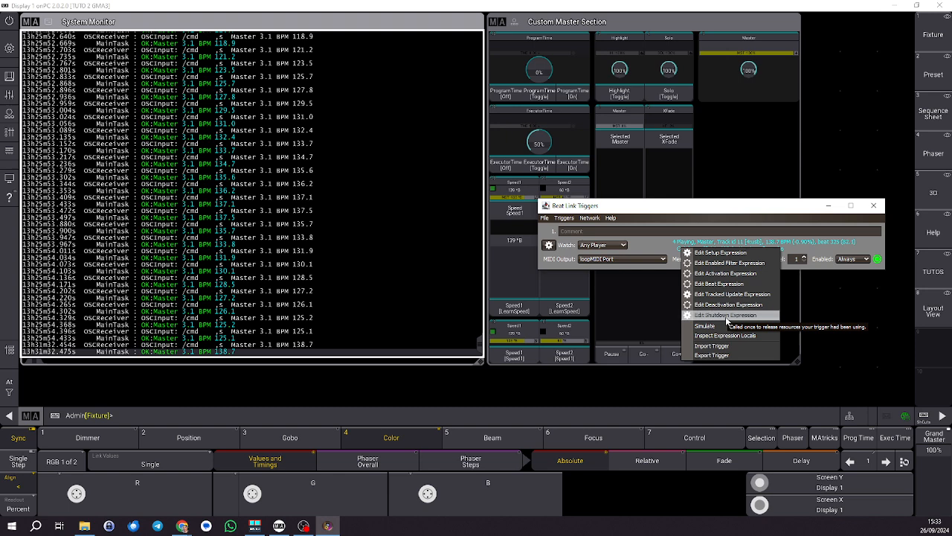
{"action": "left_click", "coordinate": [673, 250]}
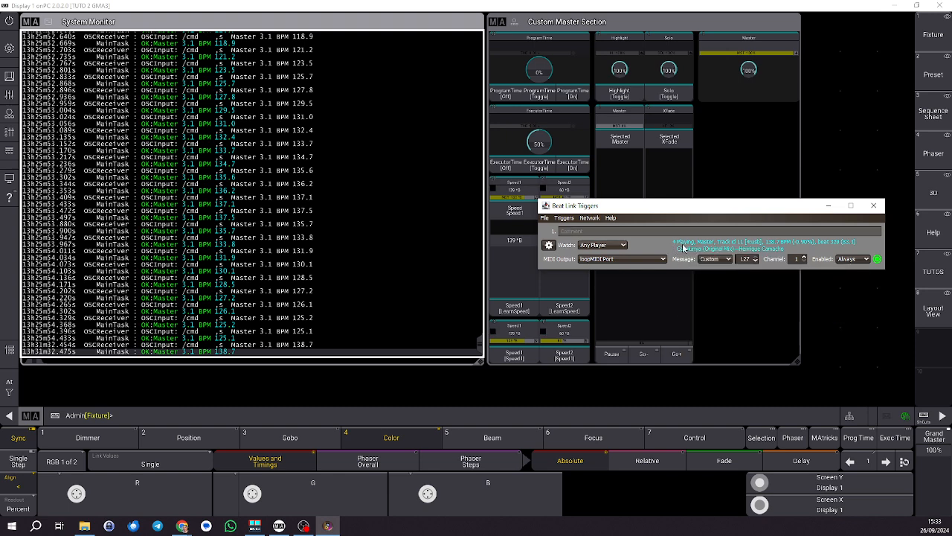
{"action": "right_click", "coordinate": [685, 251]}
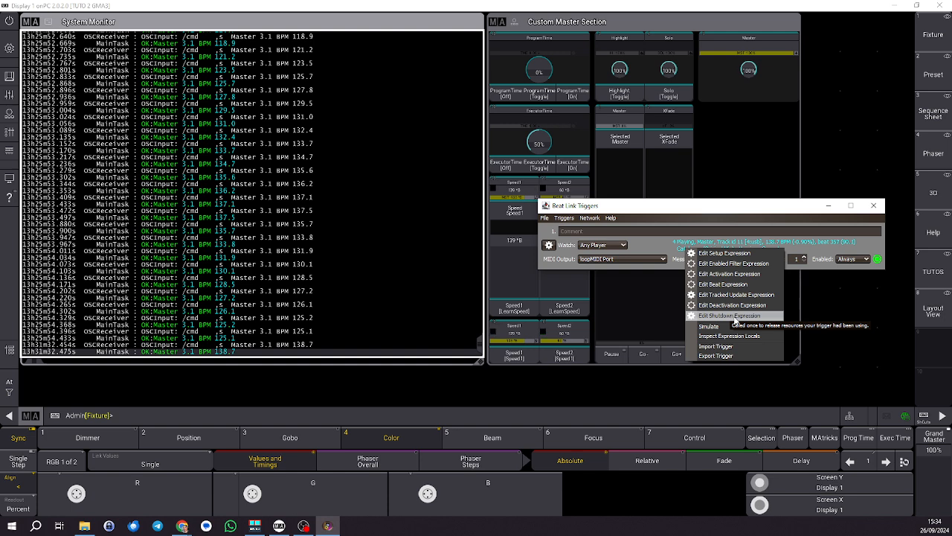
{"action": "left_click", "coordinate": [662, 247]}
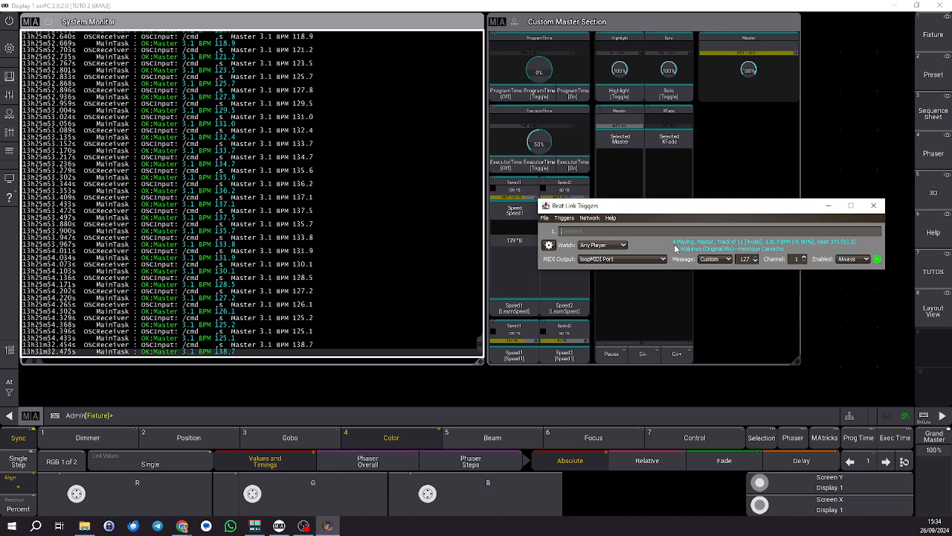
- Open trigger 1's Setup Expression and reposition its editor to examine the localhost address in the OSC client code
{"action": "right_click", "coordinate": [691, 246]}
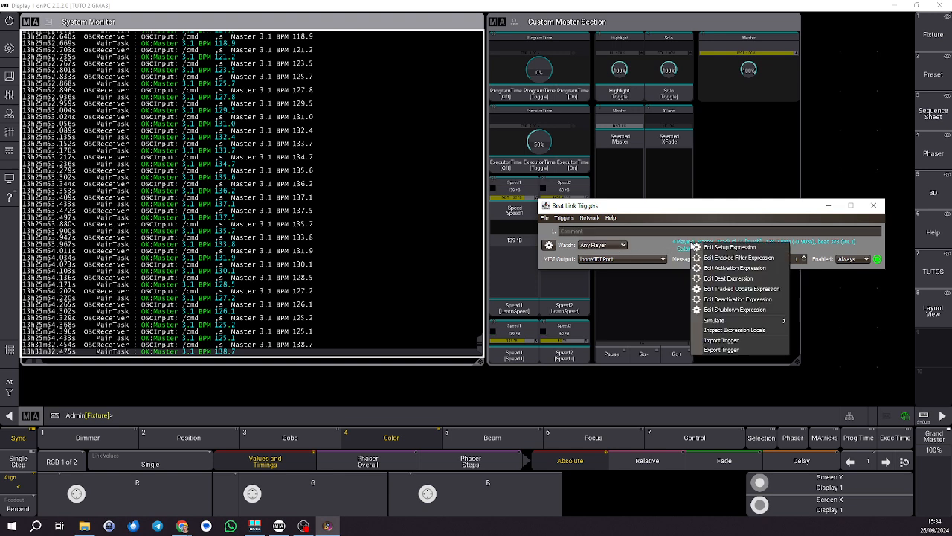
{"action": "left_click", "coordinate": [733, 248]}
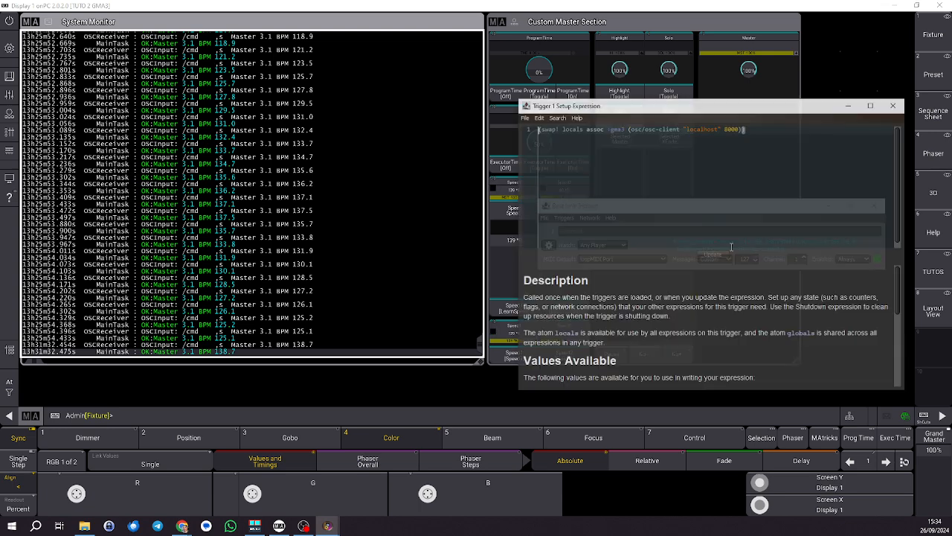
{"action": "left_click_drag", "start_coordinate": [734, 105], "coordinate": [677, 92]}
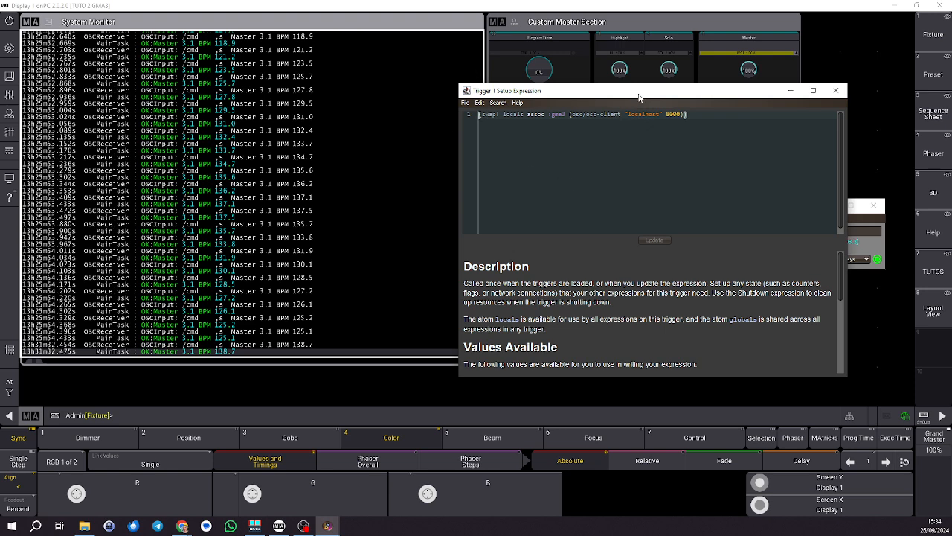
{"action": "left_click_drag", "start_coordinate": [639, 96], "coordinate": [642, 122]}
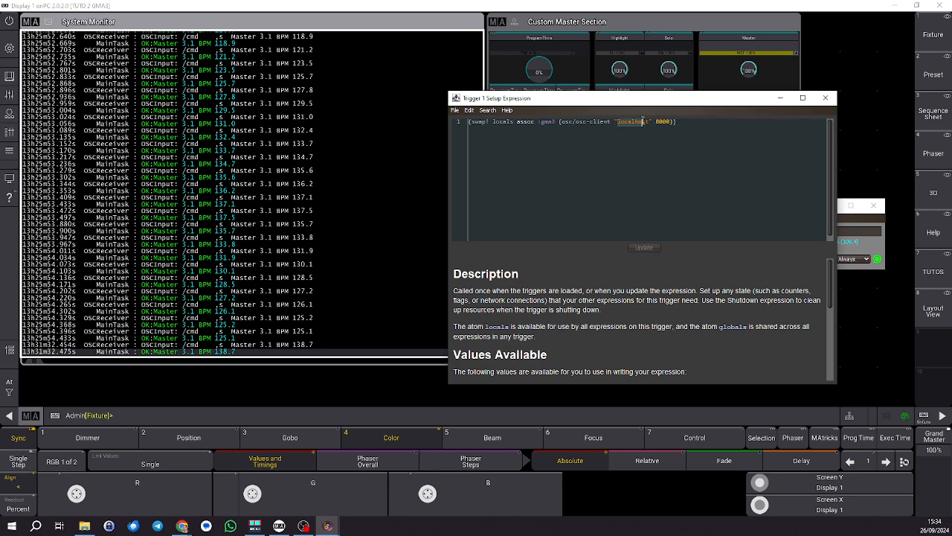
- Move trigger 1's Setup Expression editor over the System Monitor to examine its code alongside the triggers window, and close the editor
{"action": "left_click", "coordinate": [659, 122]}
{"action": "left_click_drag", "start_coordinate": [593, 103], "coordinate": [275, 96]}
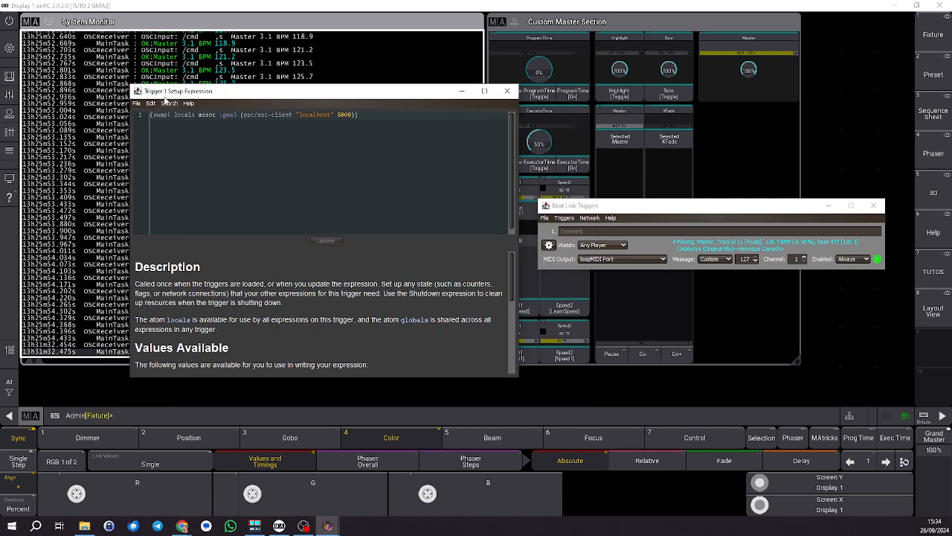
{"action": "left_click", "coordinate": [350, 135]}
{"action": "left_click", "coordinate": [508, 91]}
- Open trigger 1's Shutdown Expression, examine the code that closes the OSC client, and close the editor
{"action": "left_click", "coordinate": [589, 218]}
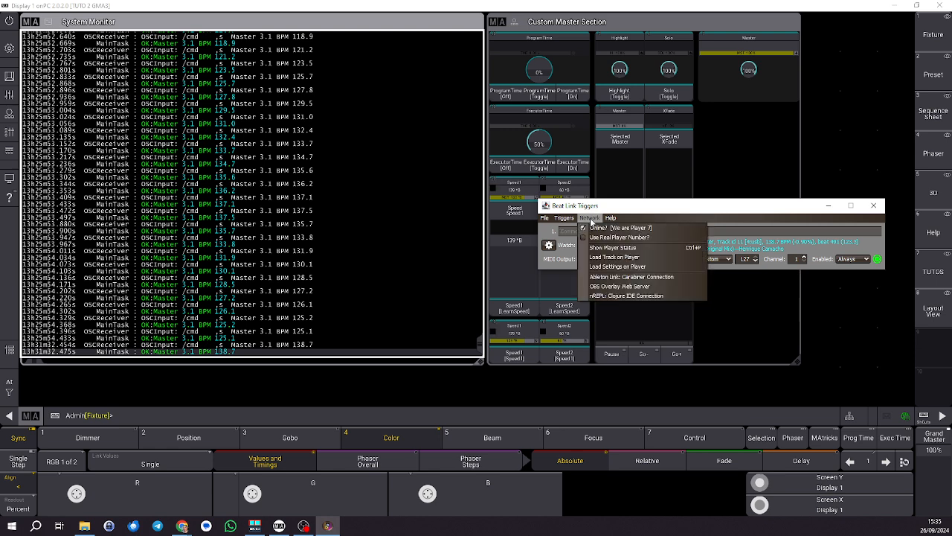
{"action": "left_click", "coordinate": [592, 218]}
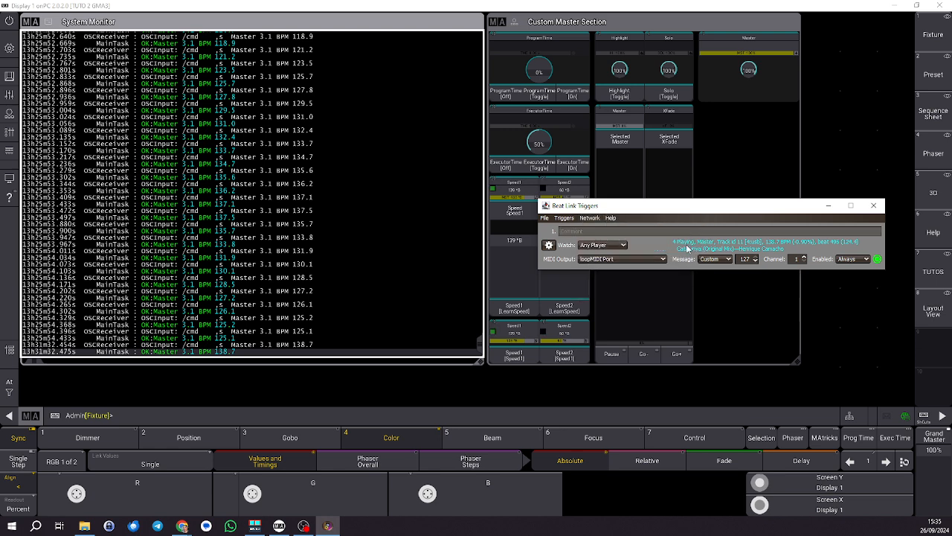
{"action": "right_click", "coordinate": [685, 249]}
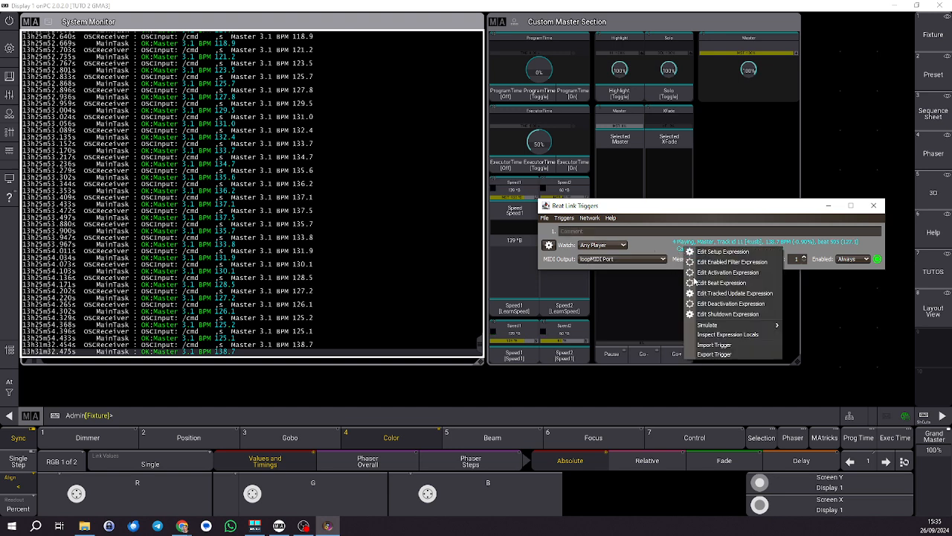
{"action": "left_click", "coordinate": [729, 315]}
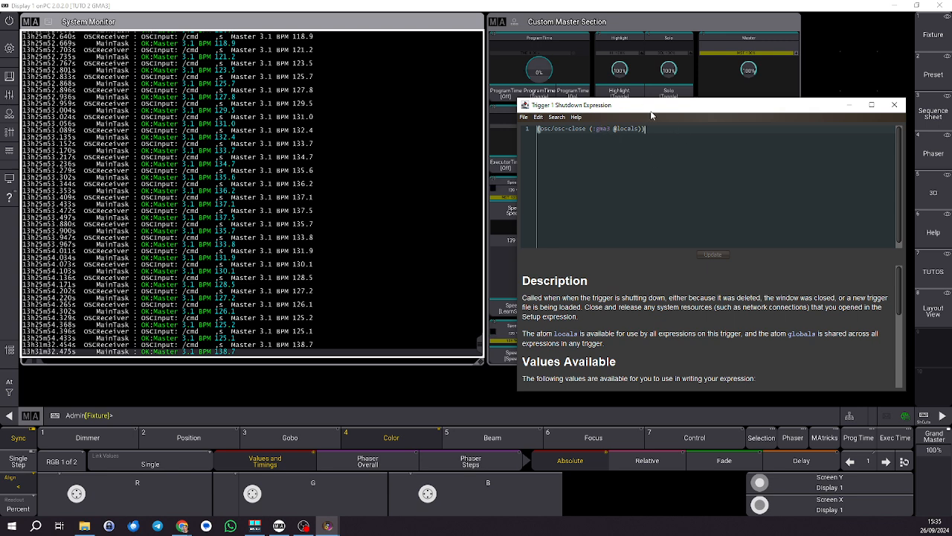
{"action": "left_click", "coordinate": [895, 104]}
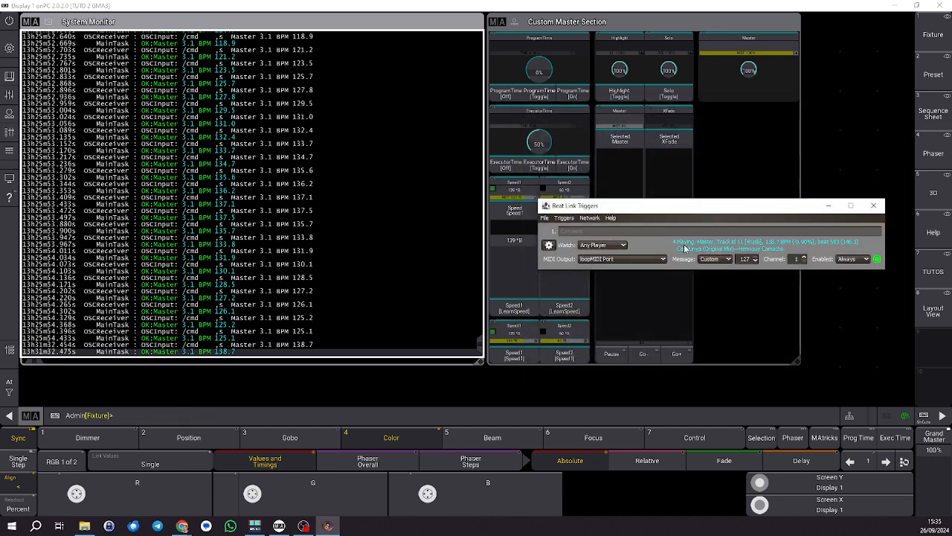
- Open trigger 1's Tracked Update Expression and examine the effective-tempo value, its "%.1f" format and the osc-send line with "Master 3.1 BPM"
{"action": "right_click", "coordinate": [684, 248]}
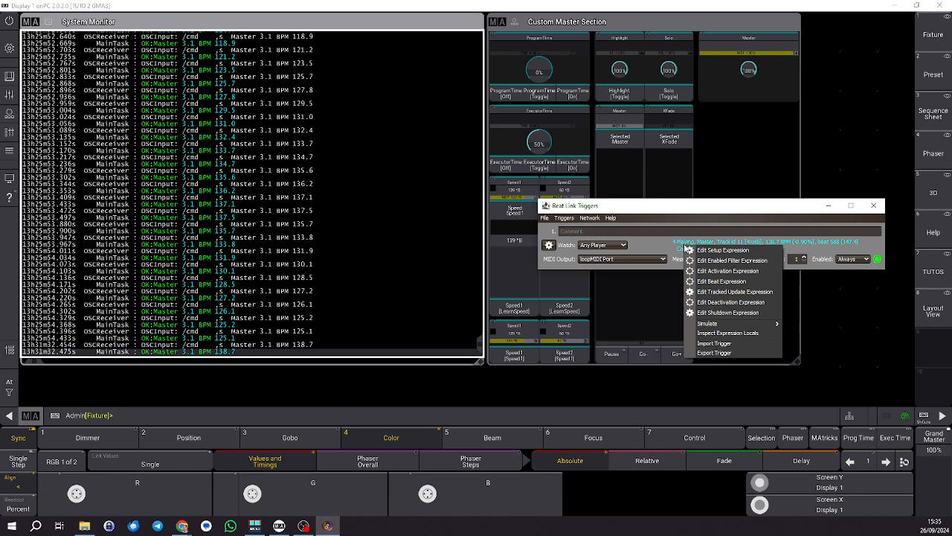
{"action": "left_click", "coordinate": [746, 291]}
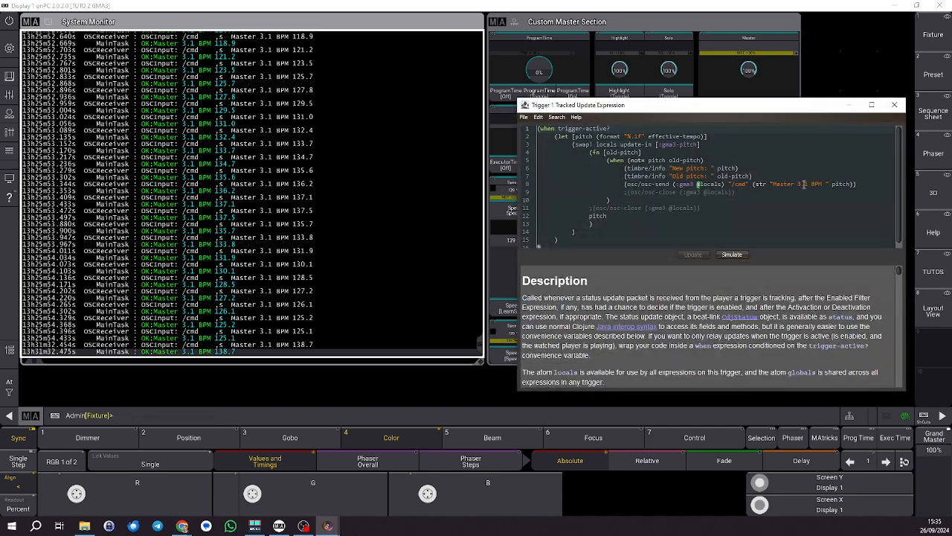
{"action": "left_click_drag", "start_coordinate": [782, 105], "coordinate": [766, 59]}
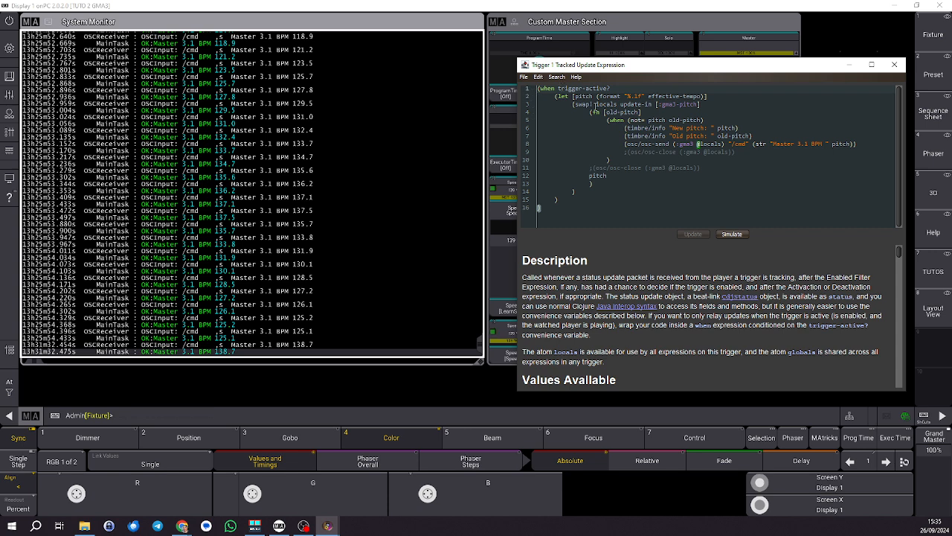
{"action": "left_click_drag", "start_coordinate": [624, 143], "coordinate": [859, 142]}
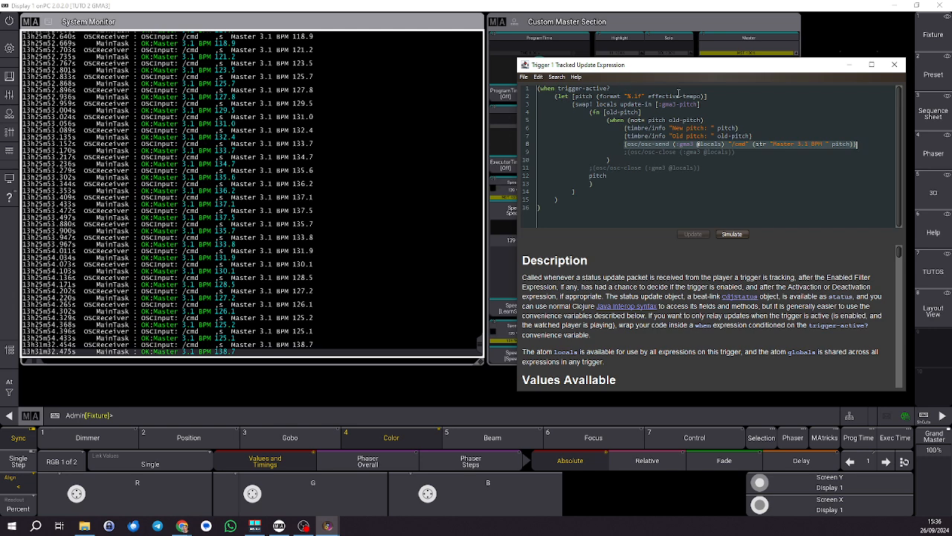
{"action": "left_click_drag", "start_coordinate": [648, 96], "coordinate": [701, 96]}
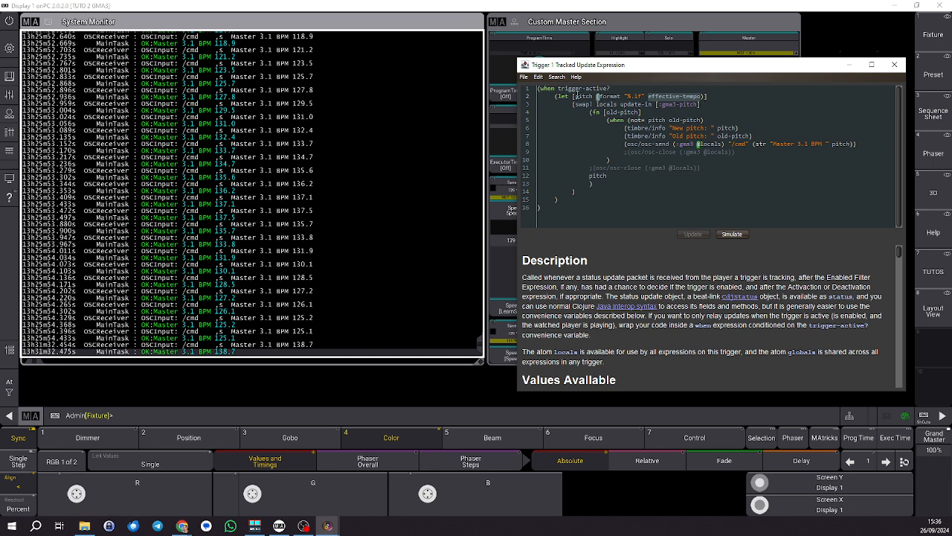
{"action": "left_click_drag", "start_coordinate": [627, 96], "coordinate": [644, 96]}
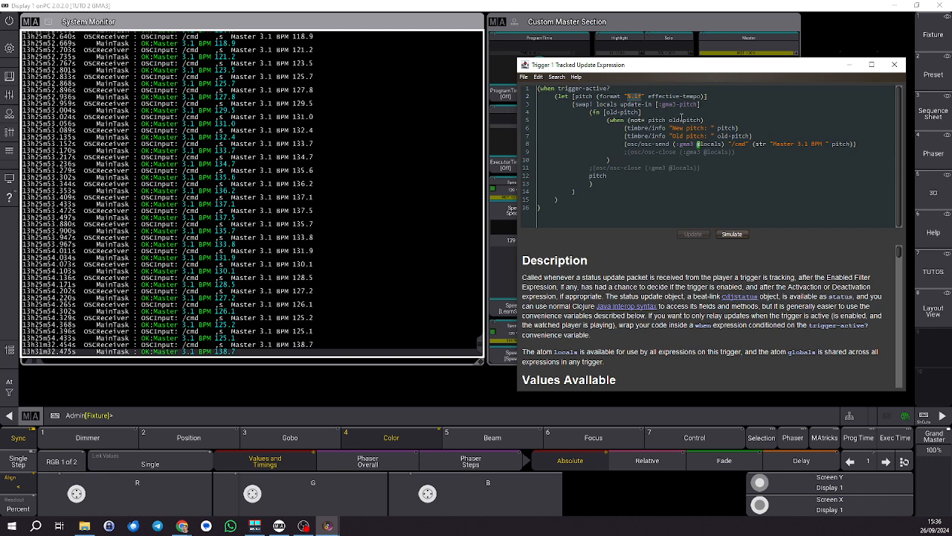
{"action": "mouse_move", "coordinate": [668, 120]}
{"action": "left_mouse_down"}
{"action": "mouse_move", "coordinate": [700, 120]}
{"action": "mouse_move", "coordinate": [670, 119]}
{"action": "left_mouse_up"}
{"action": "left_click_drag", "start_coordinate": [624, 143], "coordinate": [864, 143]}
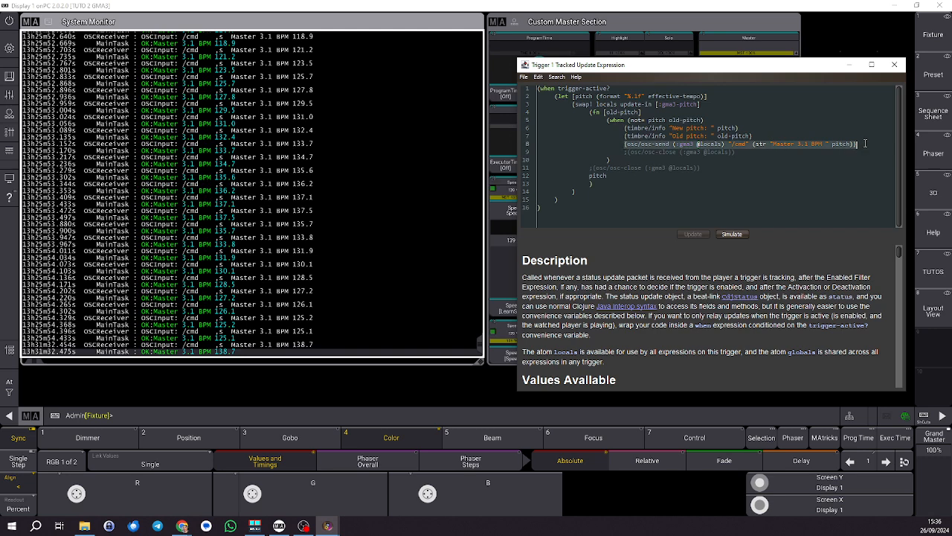
- Comment out the "New pitch" and "Old pitch" timbre/info lines with semicolons and update the Tracked Update Expression
{"action": "left_click", "coordinate": [625, 128]}
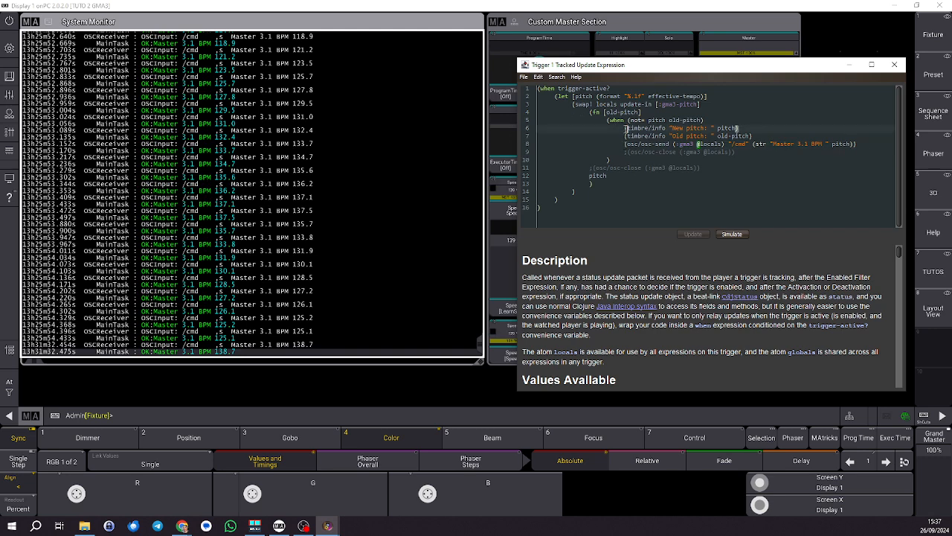
{"action": "type", "text": ";"}
{"action": "key", "text": "Down"}
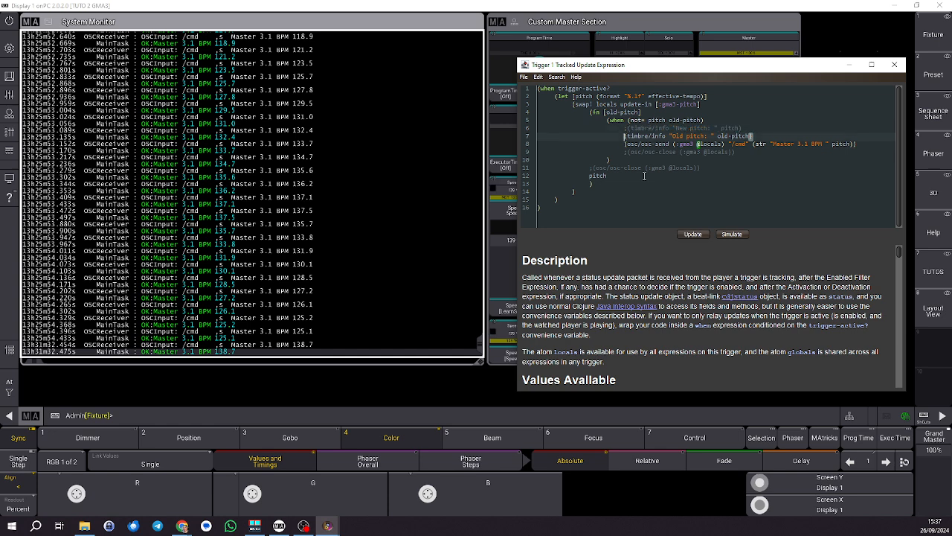
{"action": "type", "text": ";"}
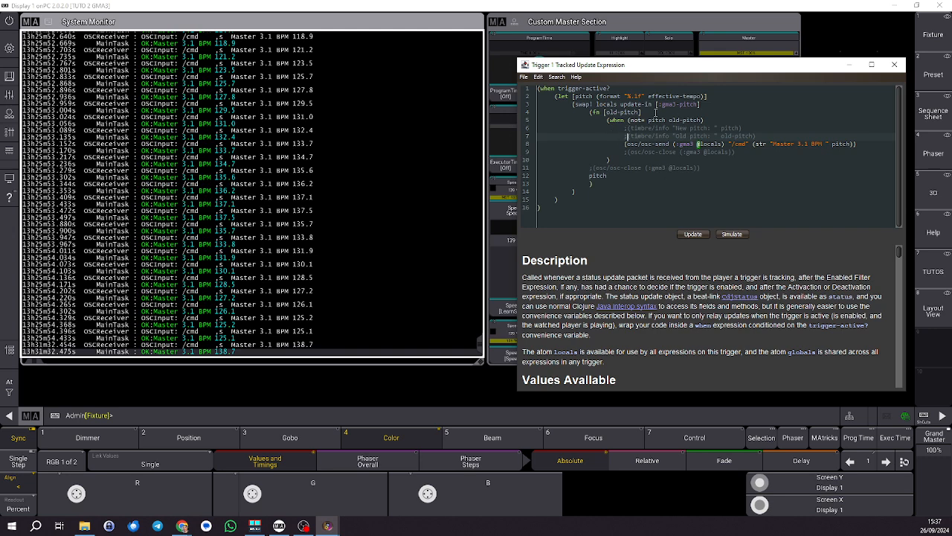
{"action": "left_click", "coordinate": [681, 236]}
{"action": "left_click", "coordinate": [692, 235]}
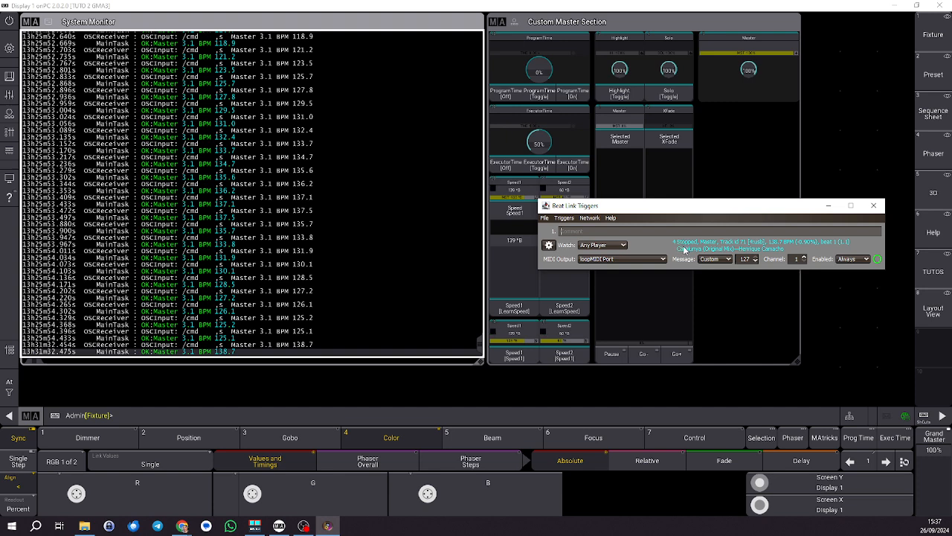
- Reopen trigger 1's Setup Expression to check the OSC client's localhost address, and close the editor
{"action": "right_click", "coordinate": [683, 249]}
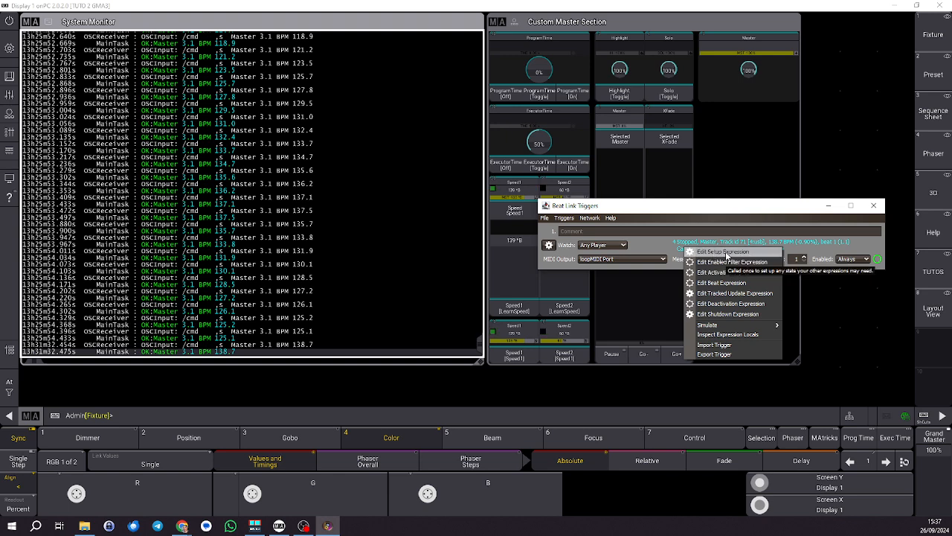
{"action": "left_click", "coordinate": [717, 253]}
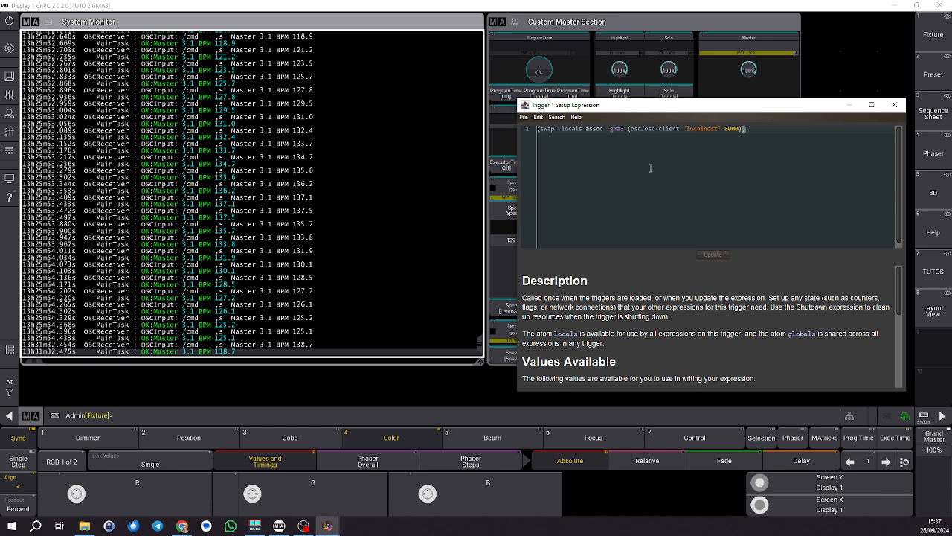
{"action": "left_click_drag", "start_coordinate": [685, 129], "coordinate": [718, 129]}
{"action": "left_click", "coordinate": [894, 104]}
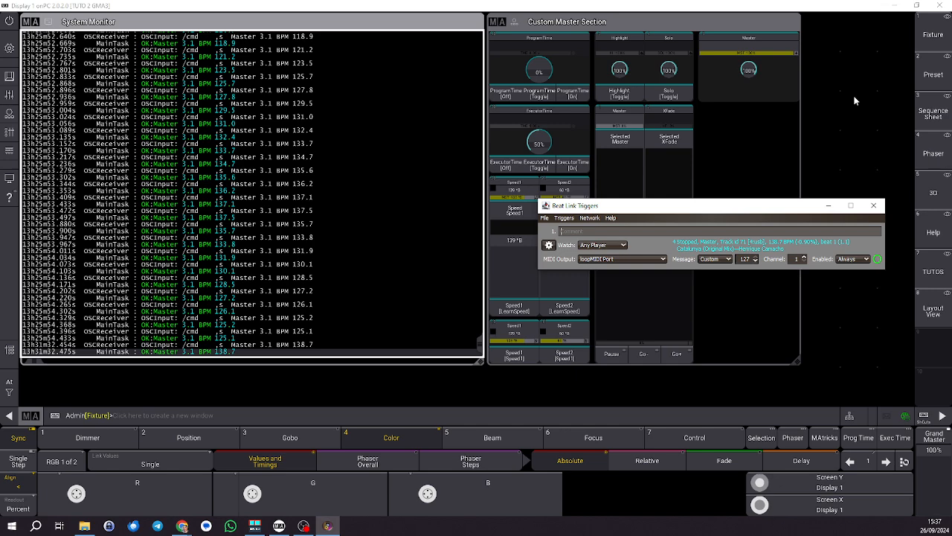
- Switch to grandMA3 onPC and rename OSCData 1 in the In & Out OSC settings as OSC Beat Link Trigger
{"action": "left_click", "coordinate": [855, 101]}
{"action": "left_click", "coordinate": [931, 116]}
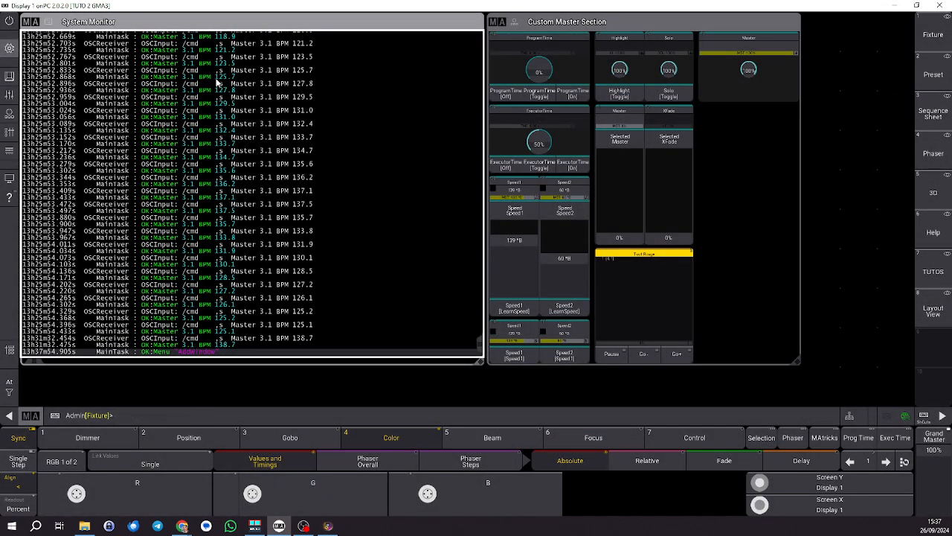
{"action": "left_click", "coordinate": [9, 48]}
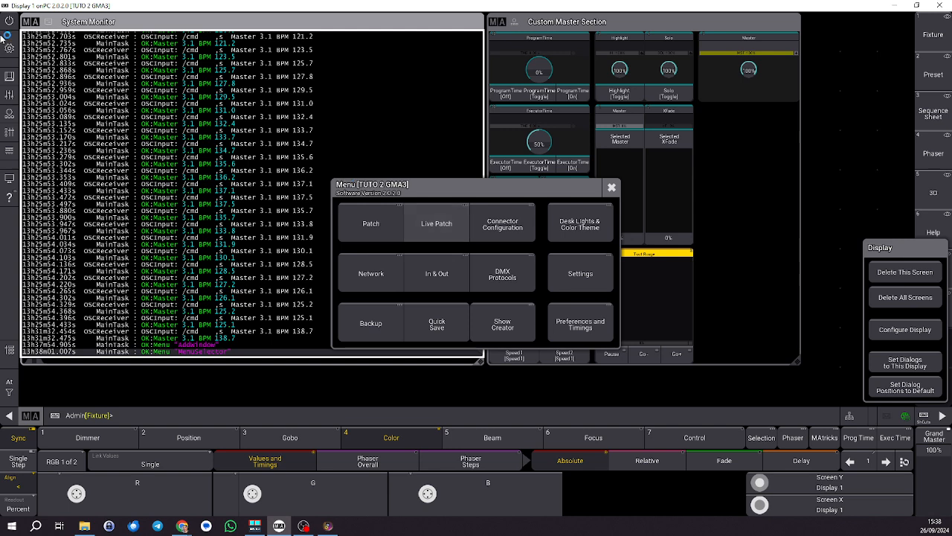
{"action": "left_click", "coordinate": [432, 275]}
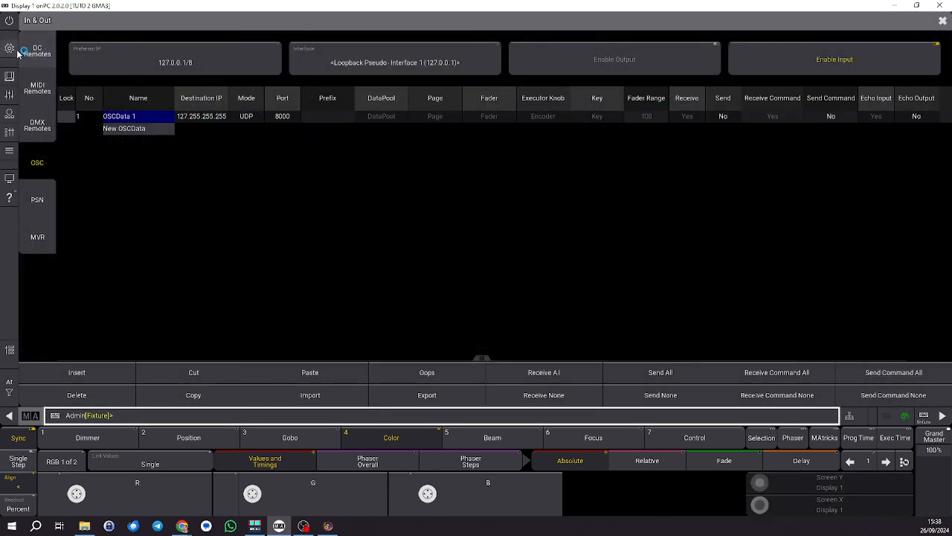
{"action": "left_click", "coordinate": [38, 165]}
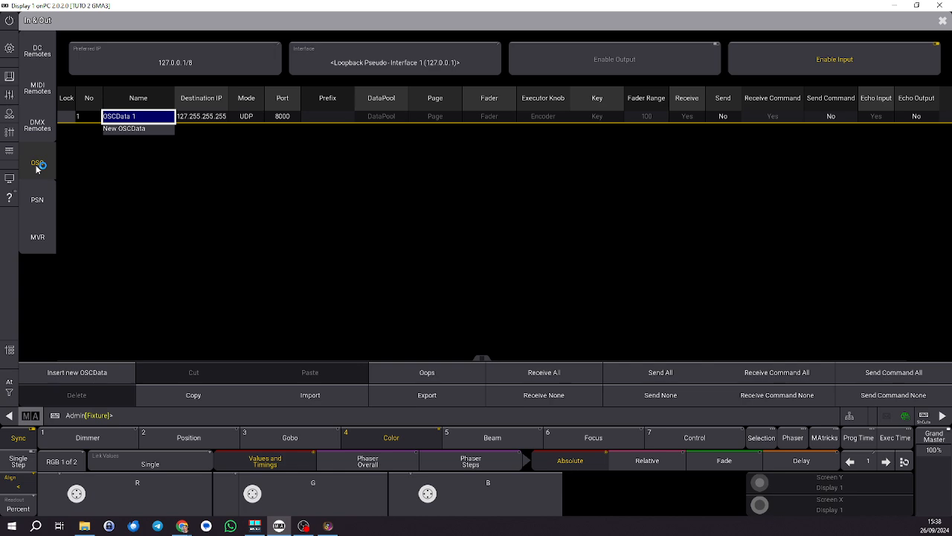
{"action": "left_click", "coordinate": [140, 118]}
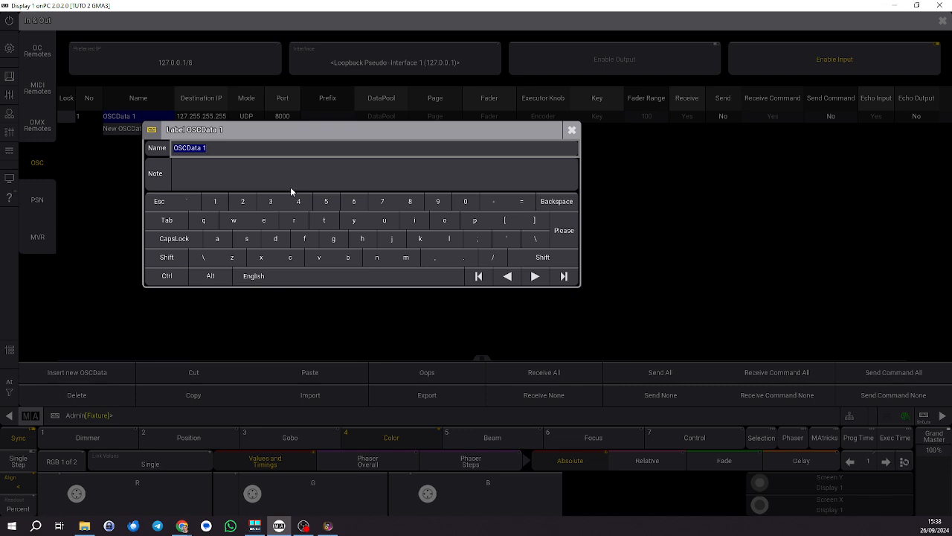
{"action": "type", "text": "OSC Beat Link Trigger"}
{"action": "key", "text": "Return"}
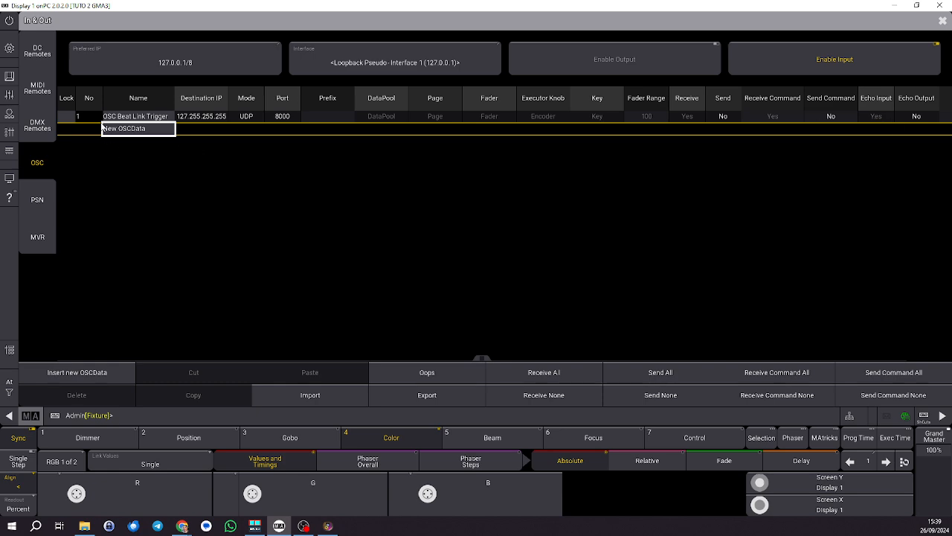
- Check the OSC Preferred IP and the available network interfaces without changing them, and close the In & Out settings
{"action": "left_click", "coordinate": [173, 66]}
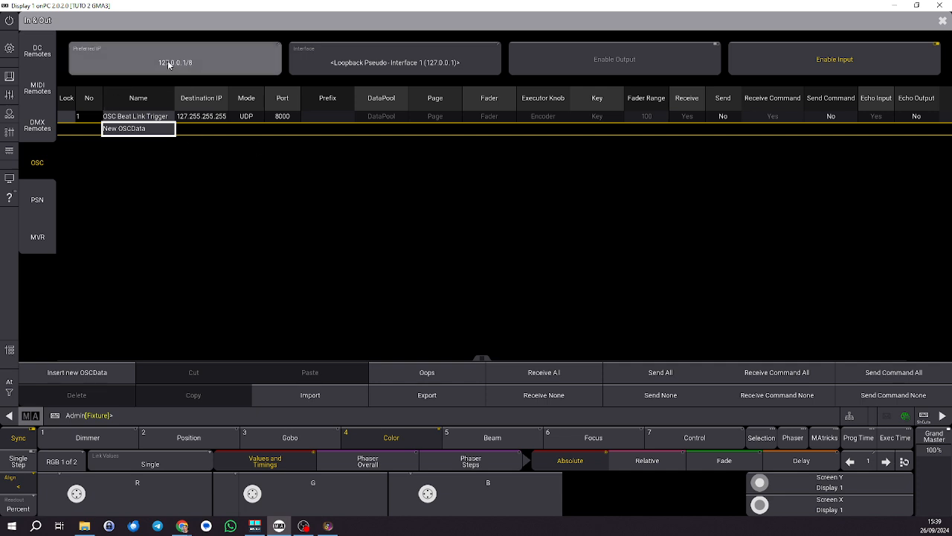
{"action": "left_click", "coordinate": [175, 61]}
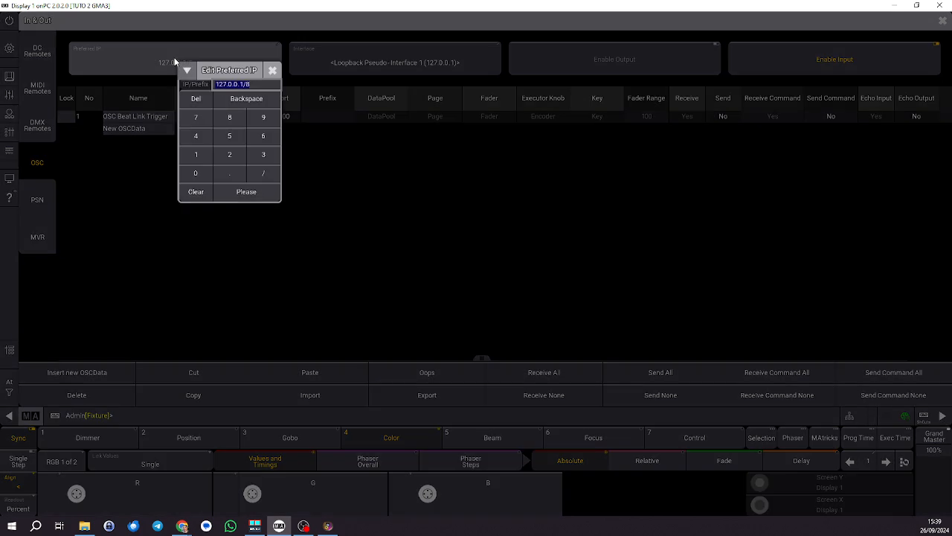
{"action": "left_click", "coordinate": [272, 70]}
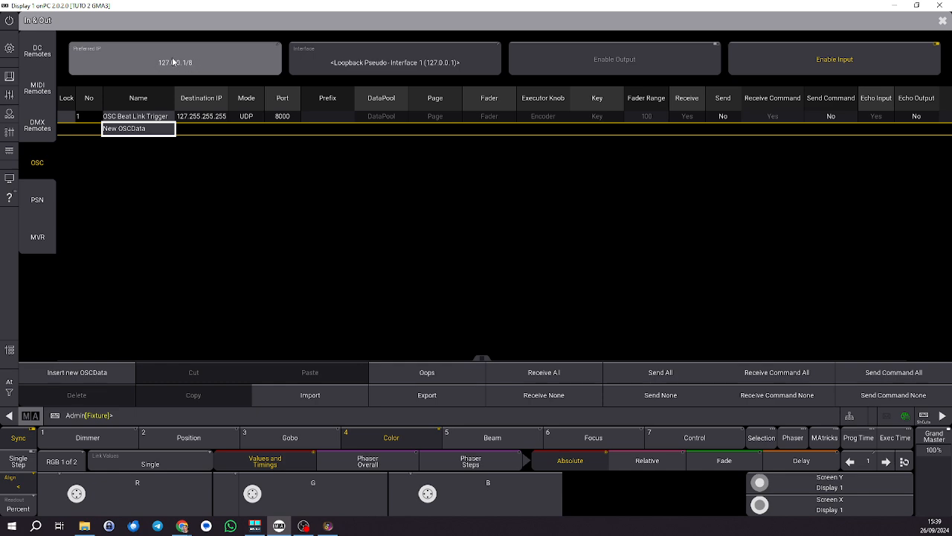
{"action": "left_click", "coordinate": [382, 62]}
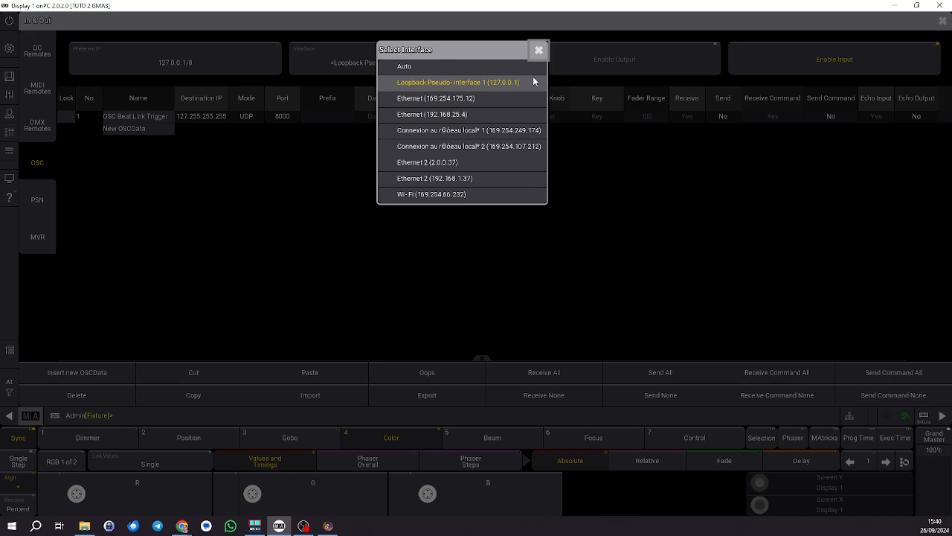
{"action": "left_click", "coordinate": [539, 50]}
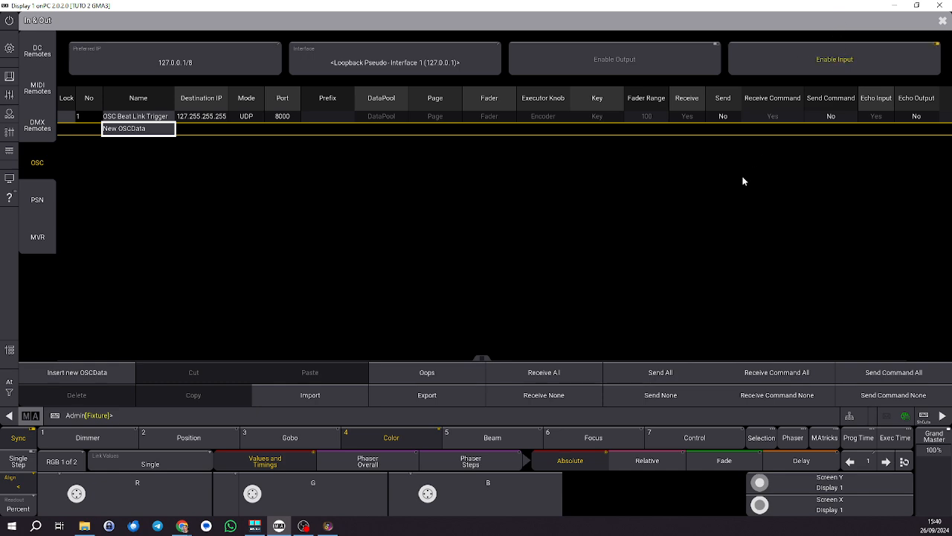
{"action": "left_click", "coordinate": [943, 20]}
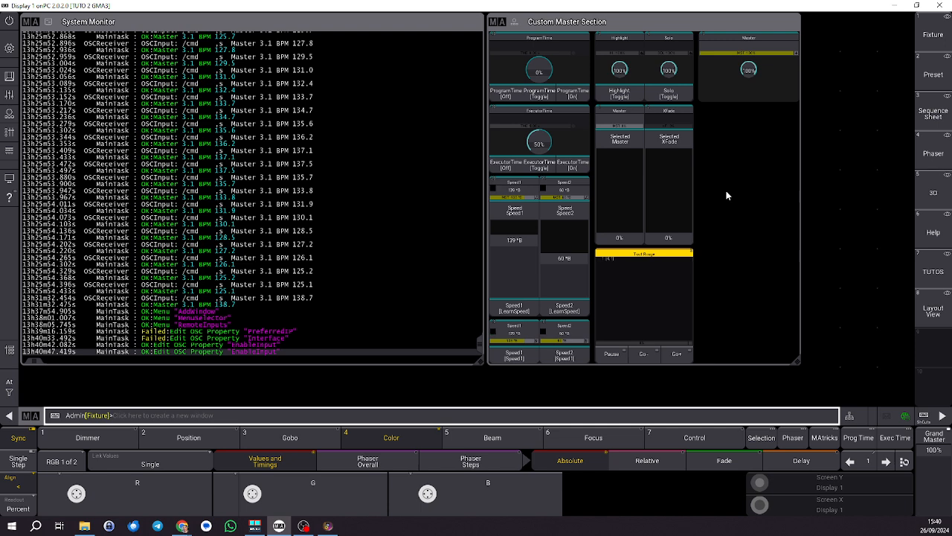
- Switch to Beat Link Trigger, show the Player Status window, and arrange both windows beside the System Monitor and speed masters
{"action": "left_click", "coordinate": [328, 526]}
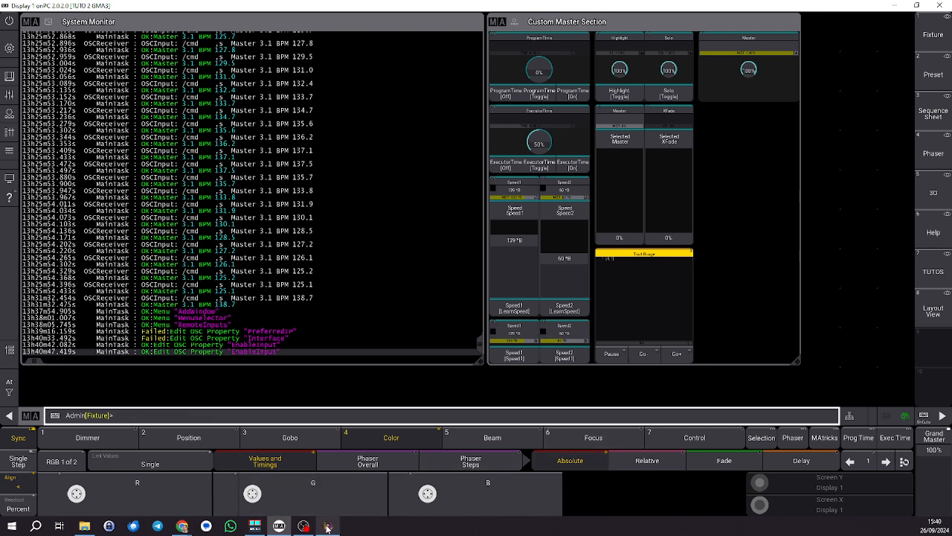
{"action": "left_click_drag", "start_coordinate": [711, 211], "coordinate": [766, 122]}
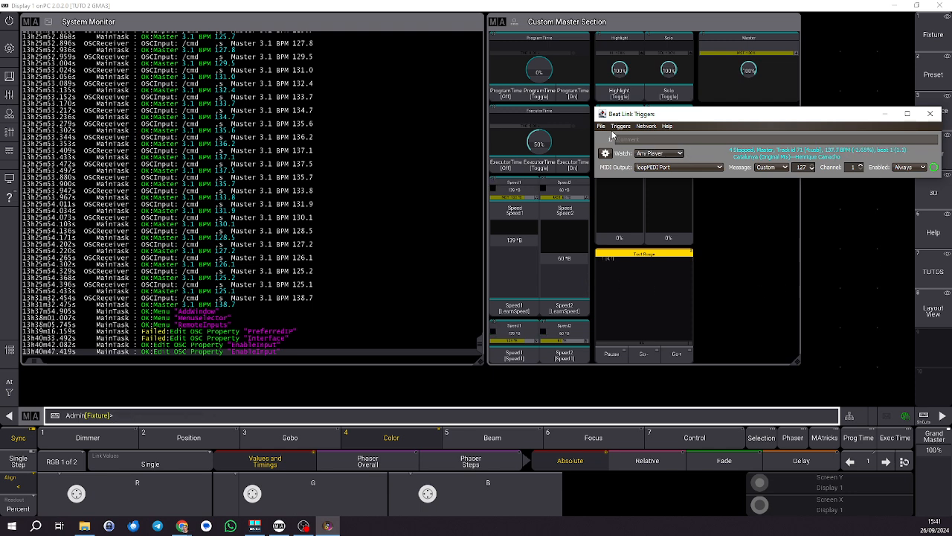
{"action": "left_click", "coordinate": [645, 125]}
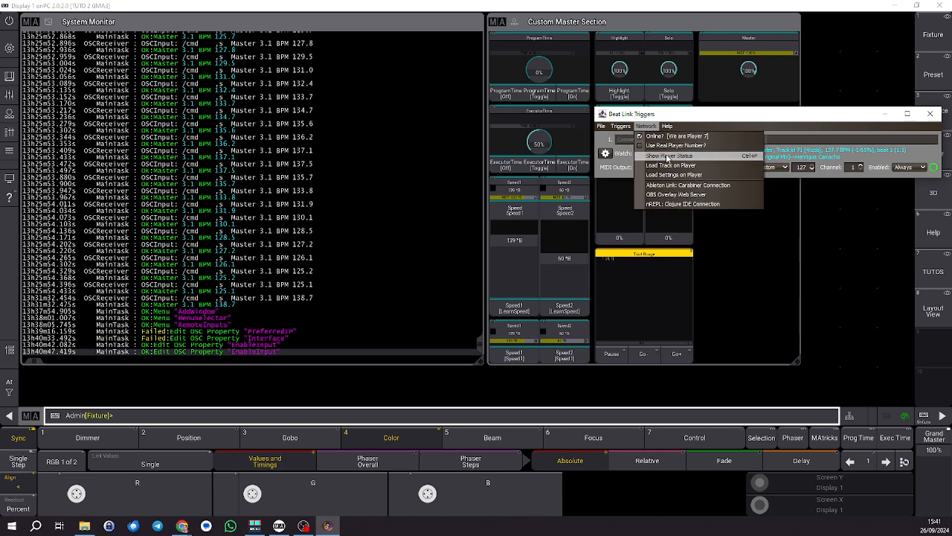
{"action": "left_click", "coordinate": [681, 157]}
{"action": "left_click_drag", "start_coordinate": [714, 278], "coordinate": [801, 198]}
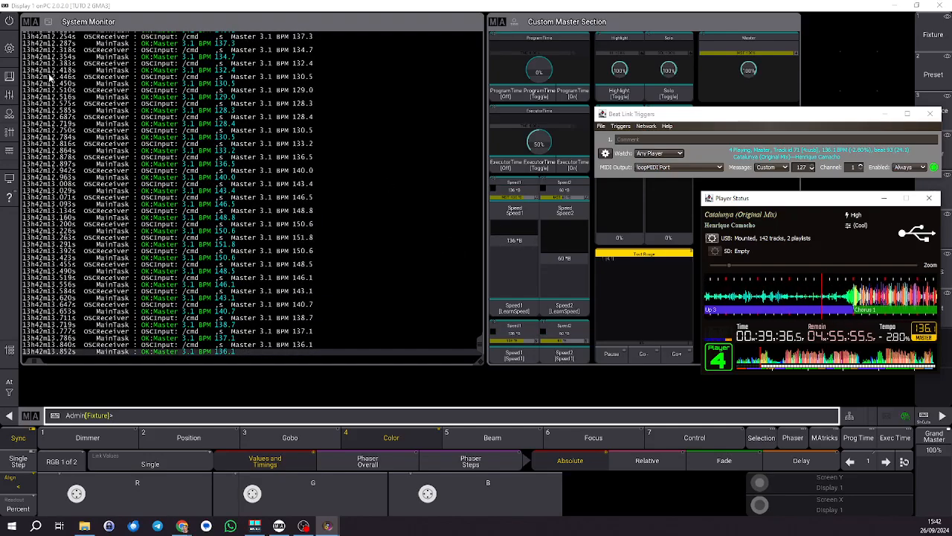
- Set Echo Input to No for OSC Beat Link Trigger in grandMA3's In & Out OSC settings, and close the settings
{"action": "left_click", "coordinate": [9, 48]}
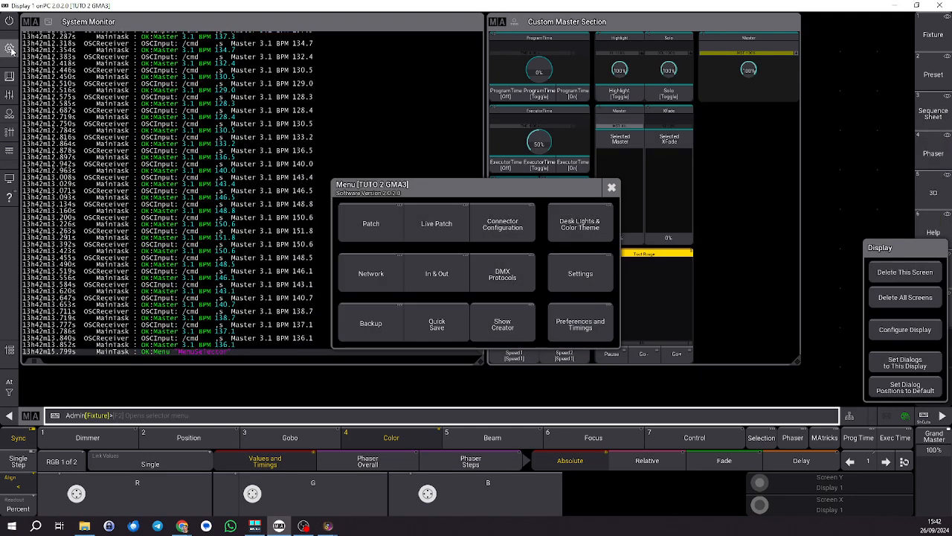
{"action": "left_click", "coordinate": [437, 274]}
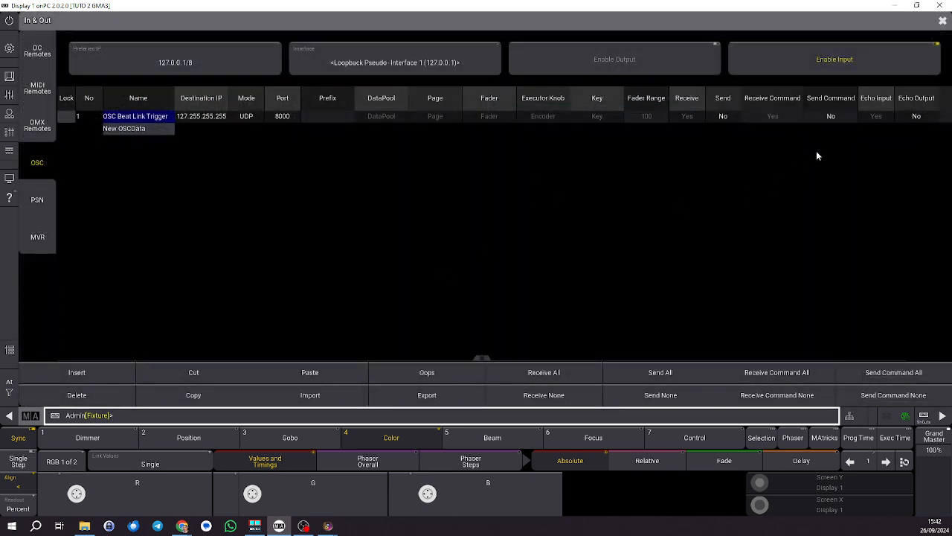
{"action": "left_click", "coordinate": [876, 119]}
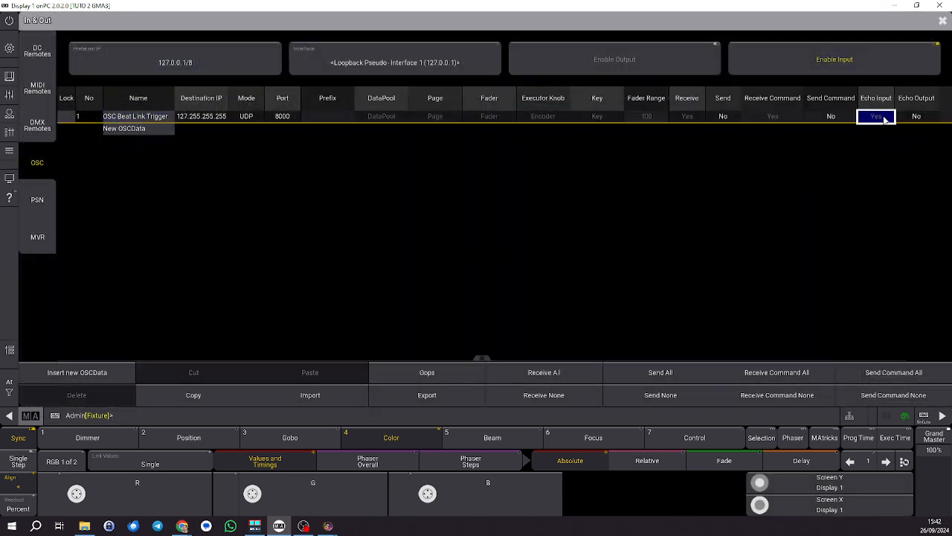
{"action": "left_click", "coordinate": [880, 119]}
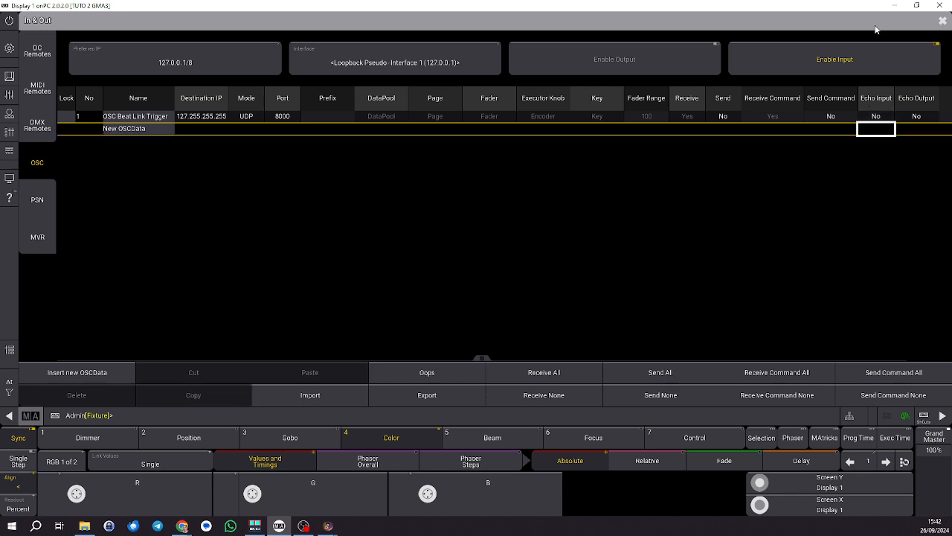
{"action": "left_click", "coordinate": [943, 23]}
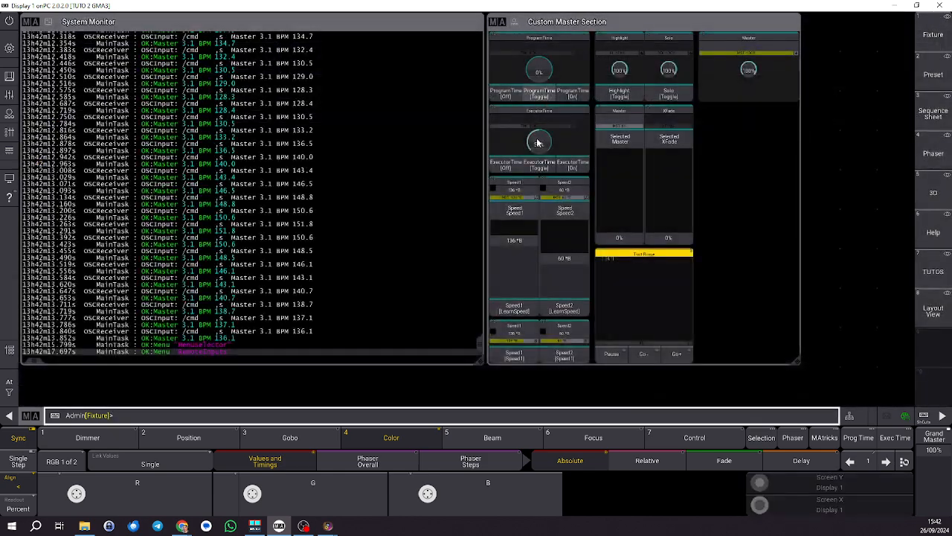